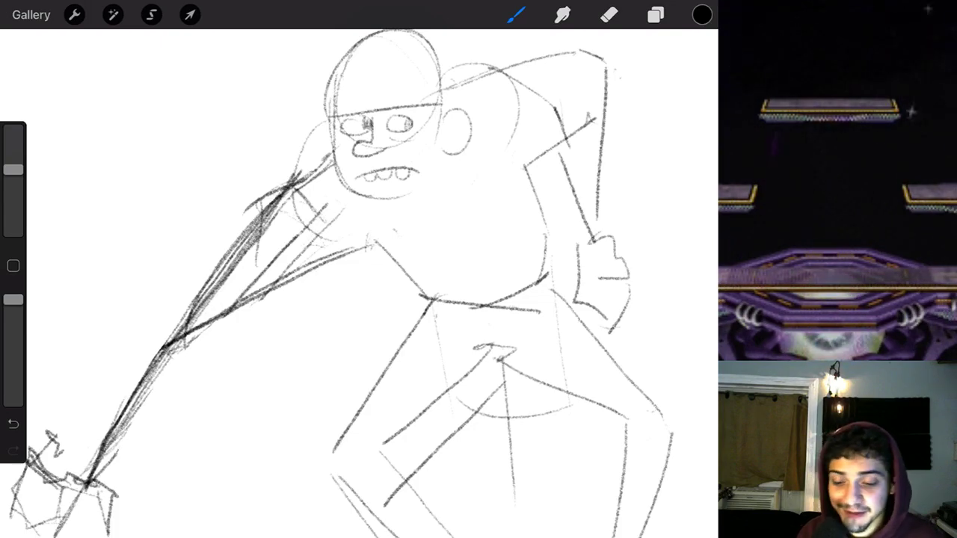
Zoom in and out around the canvas to look over both figure sketches
scroll(321, 284, "down", 5)
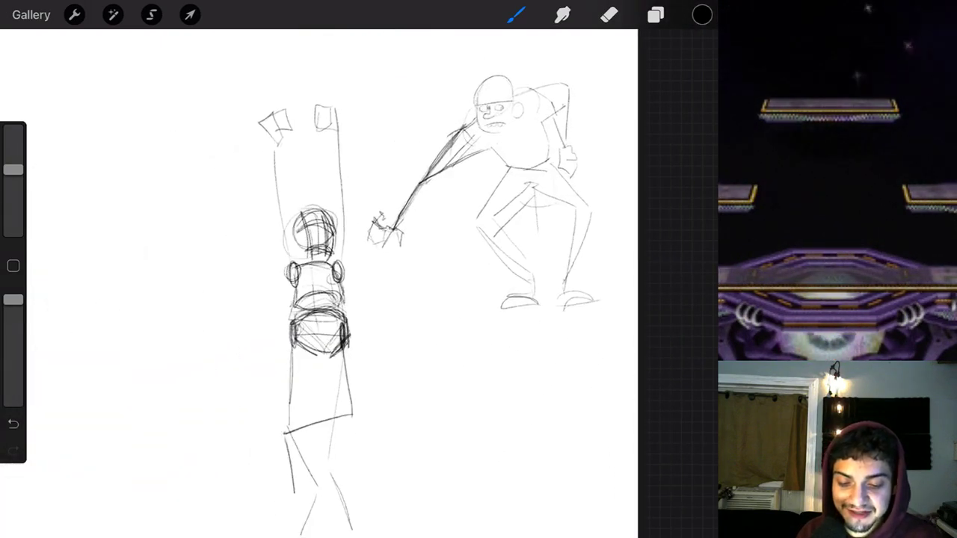
scroll(523, 187, "up", 5)
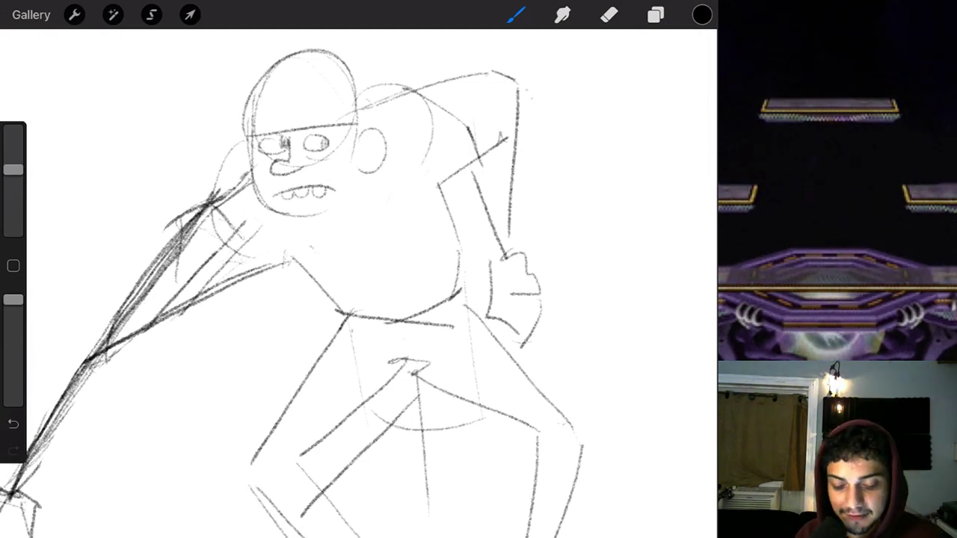
scroll(358, 284, "down", 3)
scroll(359, 284, "up", 3)
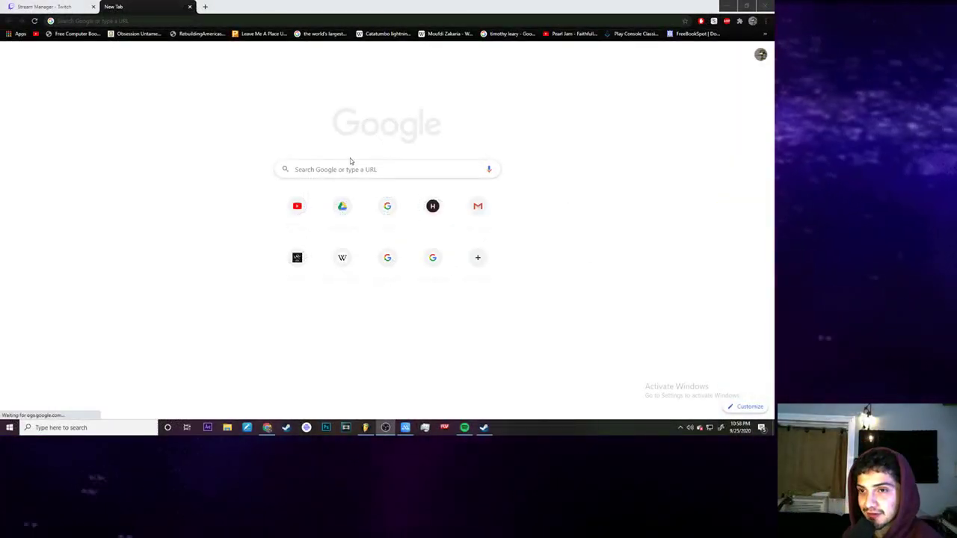
Search Google for Vince Vaughn's wife, starting from 'vince vau' and picking the wife suggestion
left_click(346, 170)
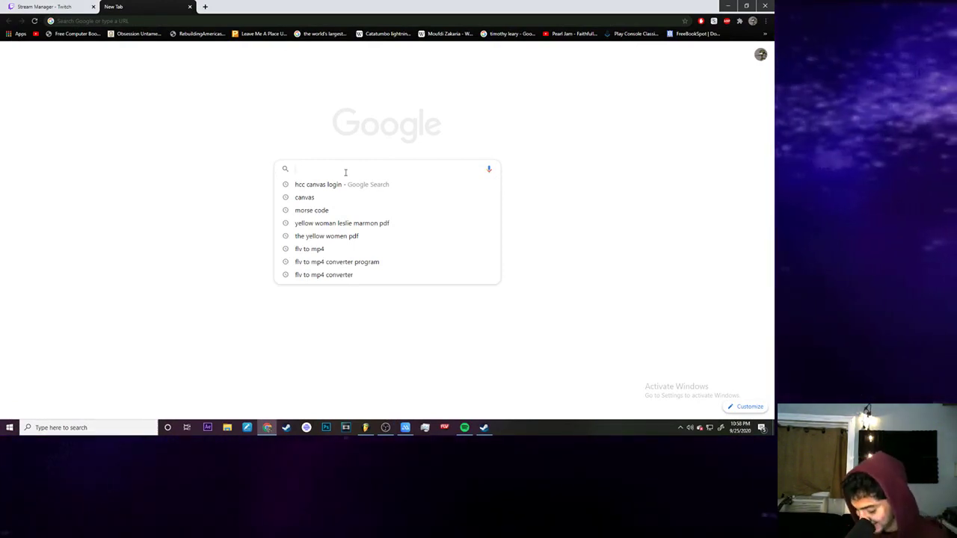
type("vin")
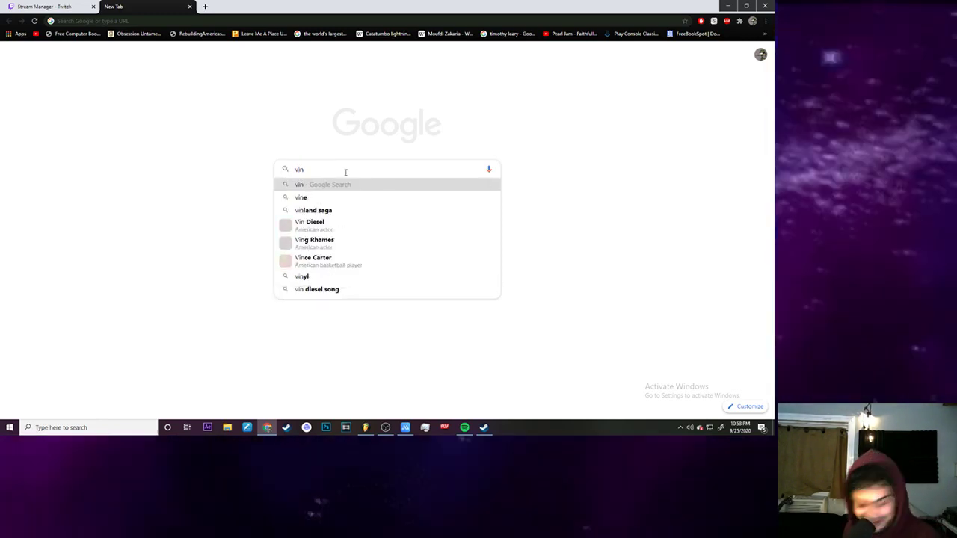
type("ce")
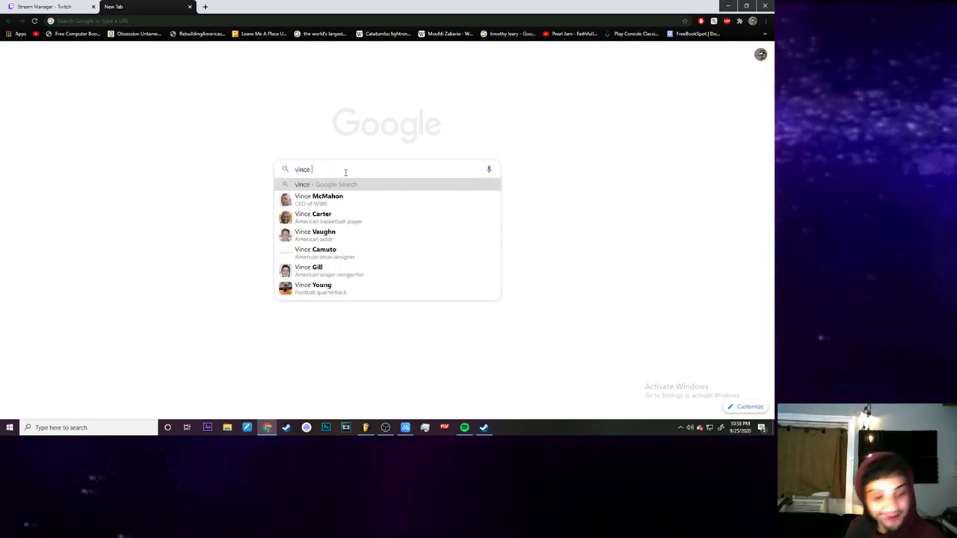
type(" vau")
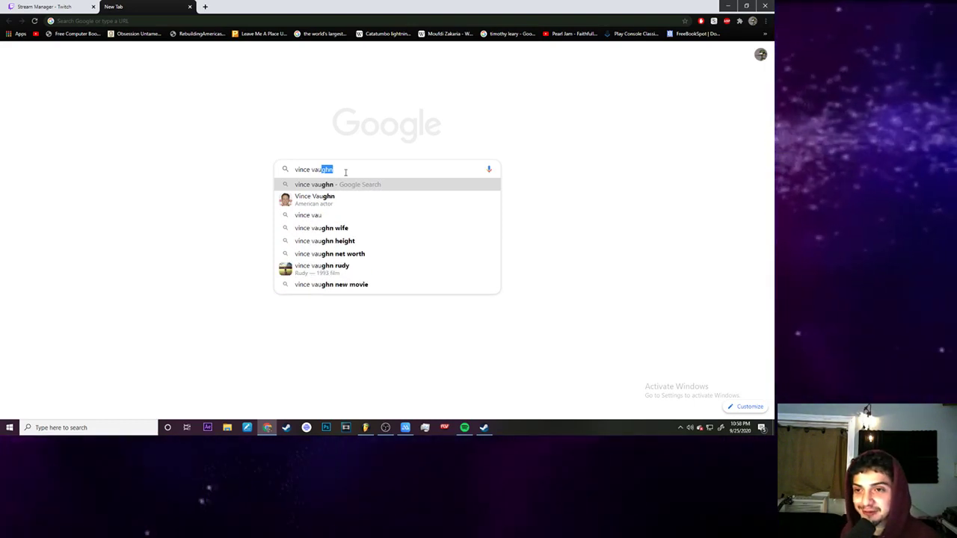
key("Down")
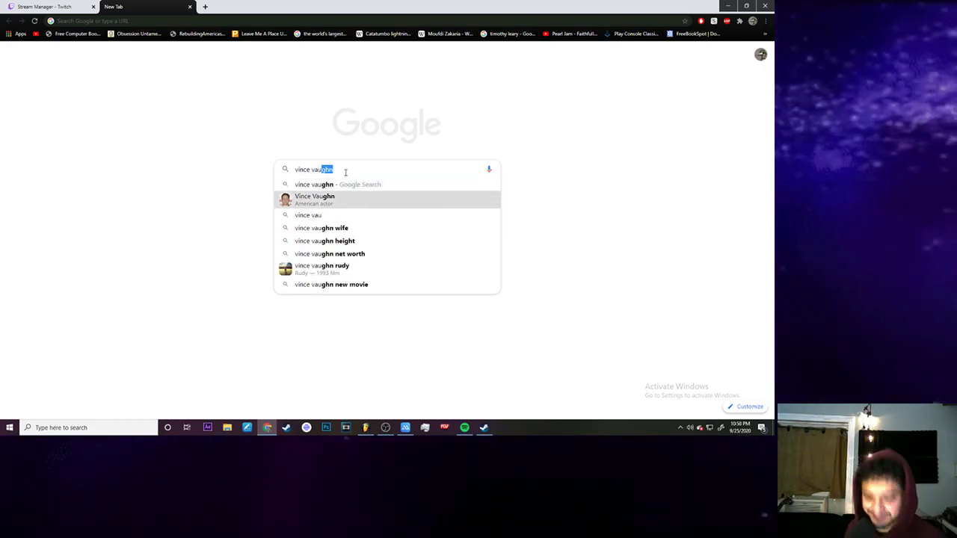
key("BackSpace")
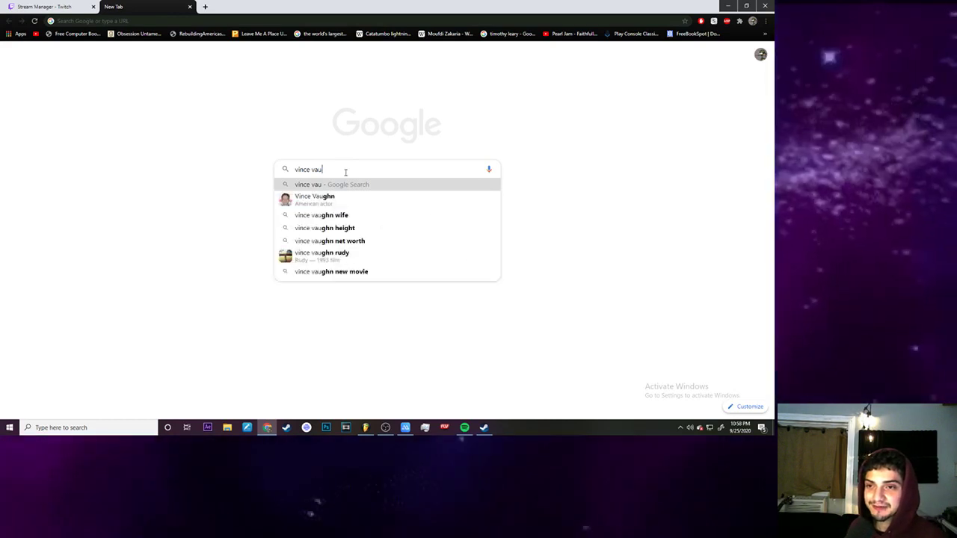
key("Down")
key("Down")
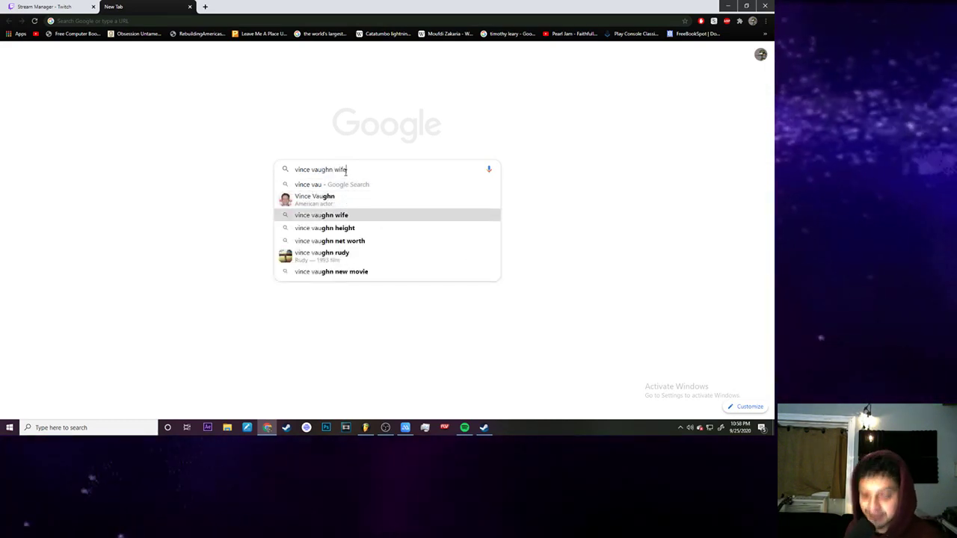
key("BackSpace")
key("BackSpace")
key("BackSpace")
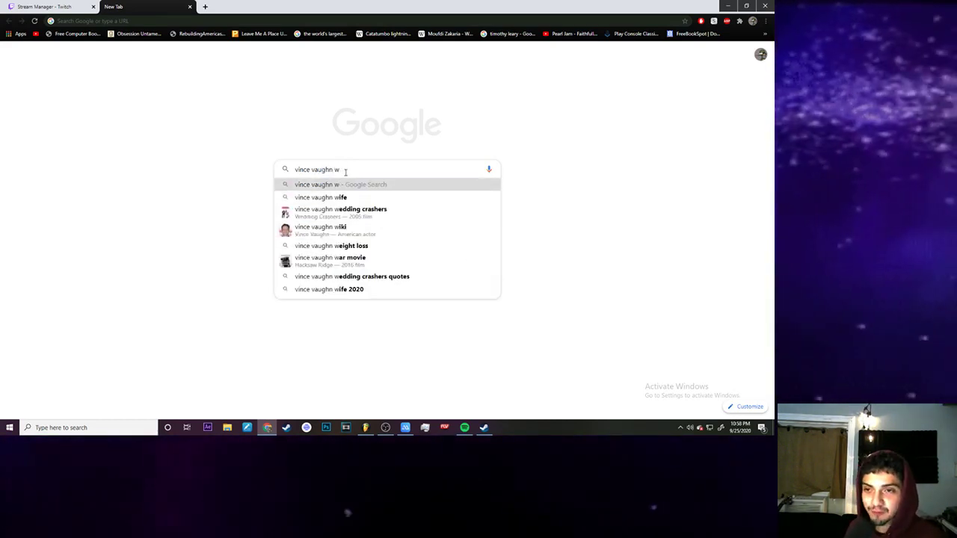
key("Down")
key("Return")
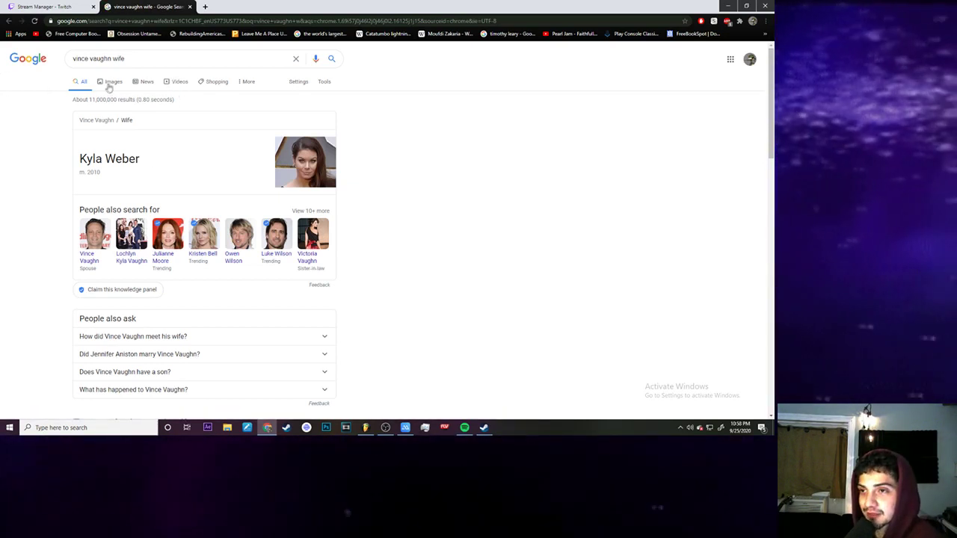
Edit the query and search for Vince Vaughn's Italian ancestry
left_click(148, 58)
key("ctrl+a")
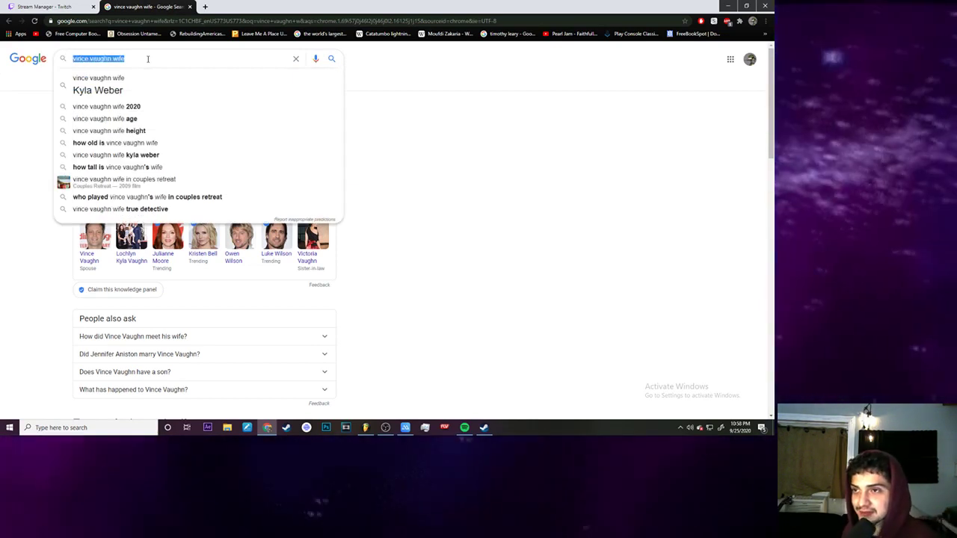
left_click(147, 58)
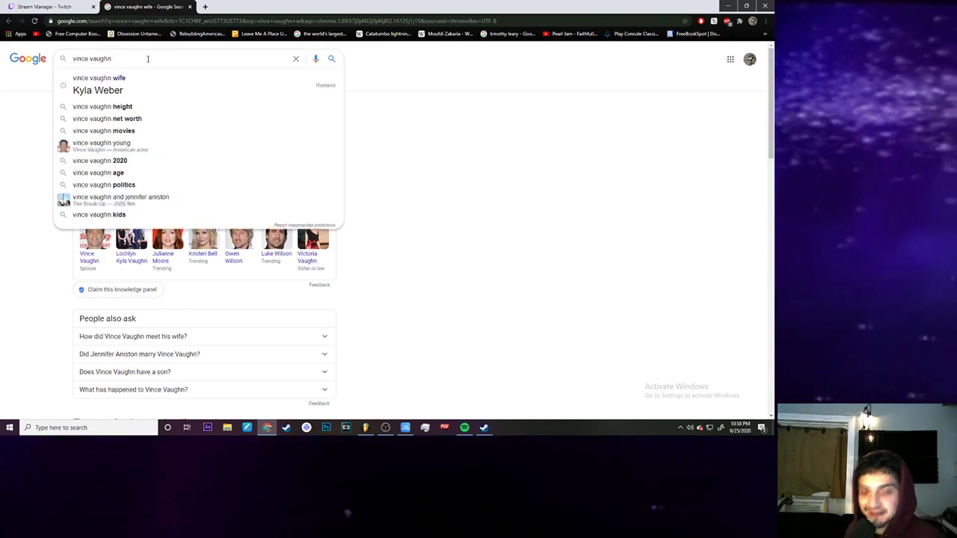
type("i")
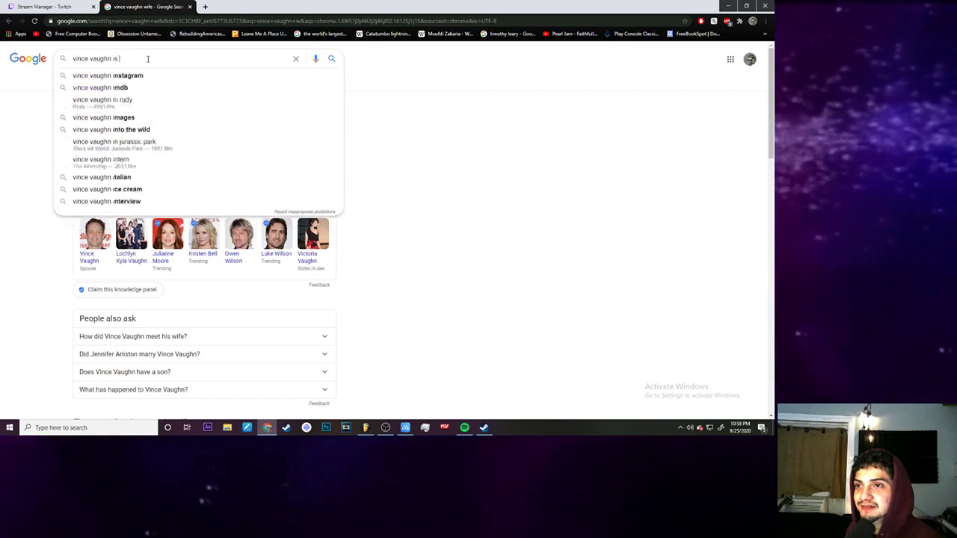
type("s")
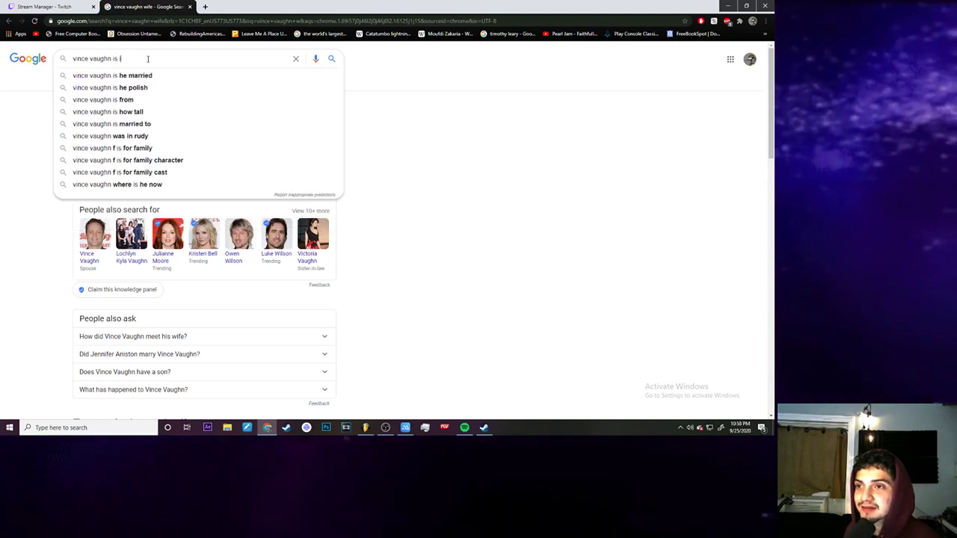
key("BackSpace")
type("t")
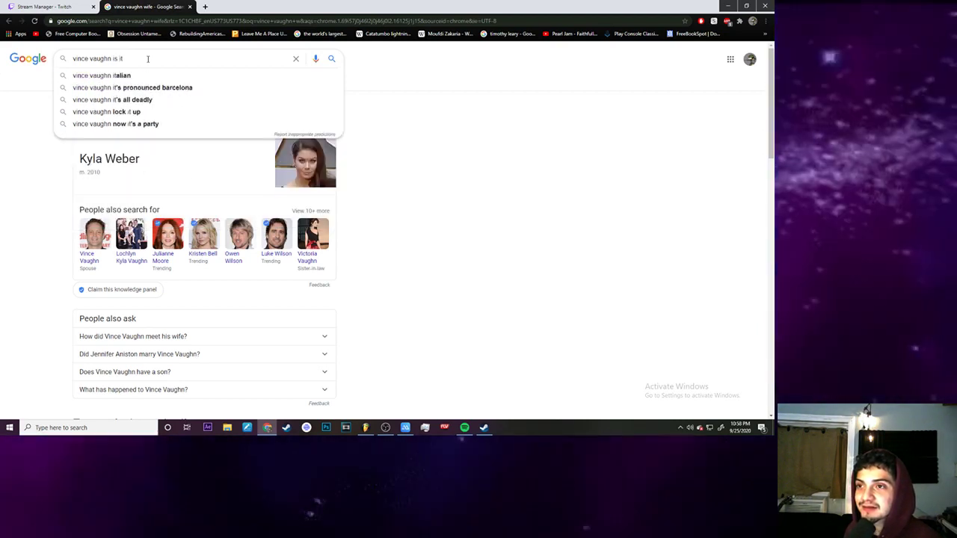
key("Down")
key("Return")
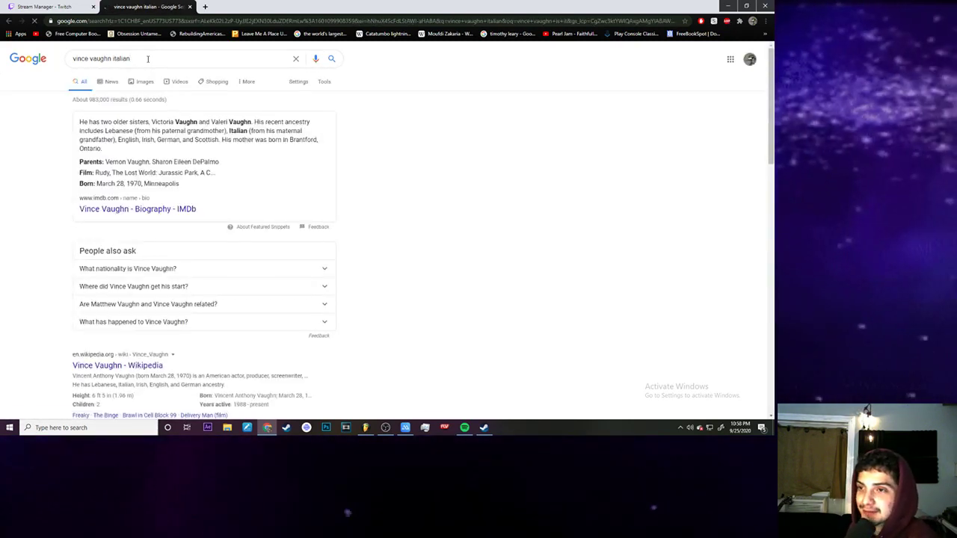
Search 'vince vaughn funny face' and show only the image results
left_click(147, 58)
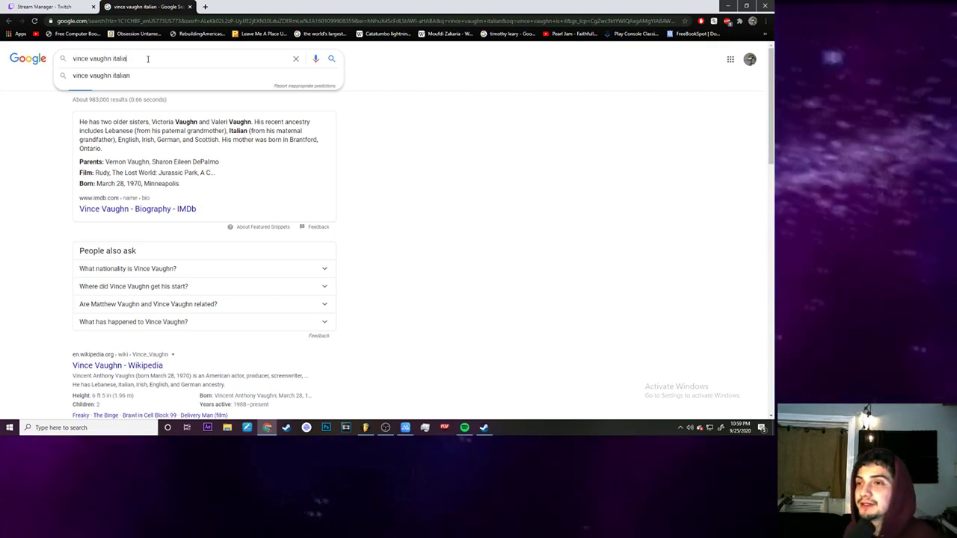
key("BackSpace")
key("BackSpace")
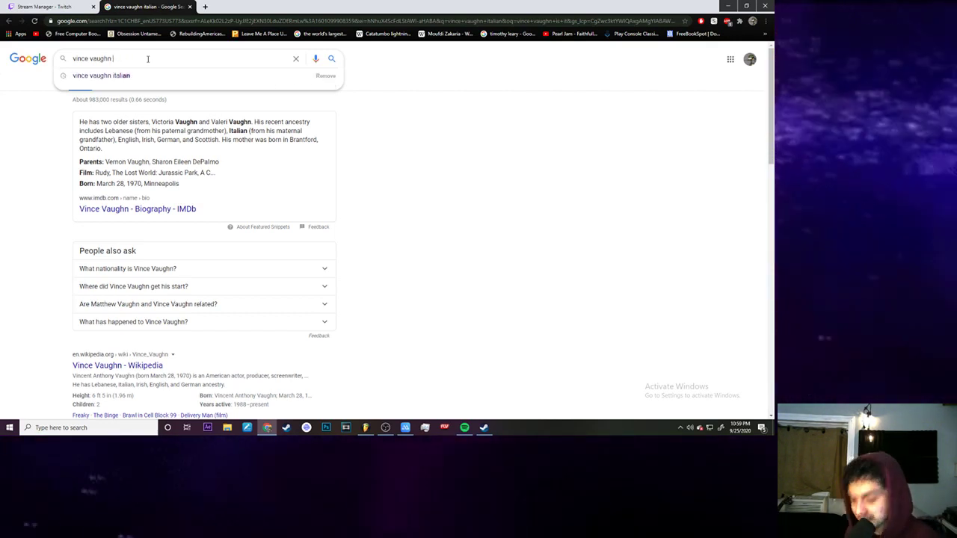
type("funn")
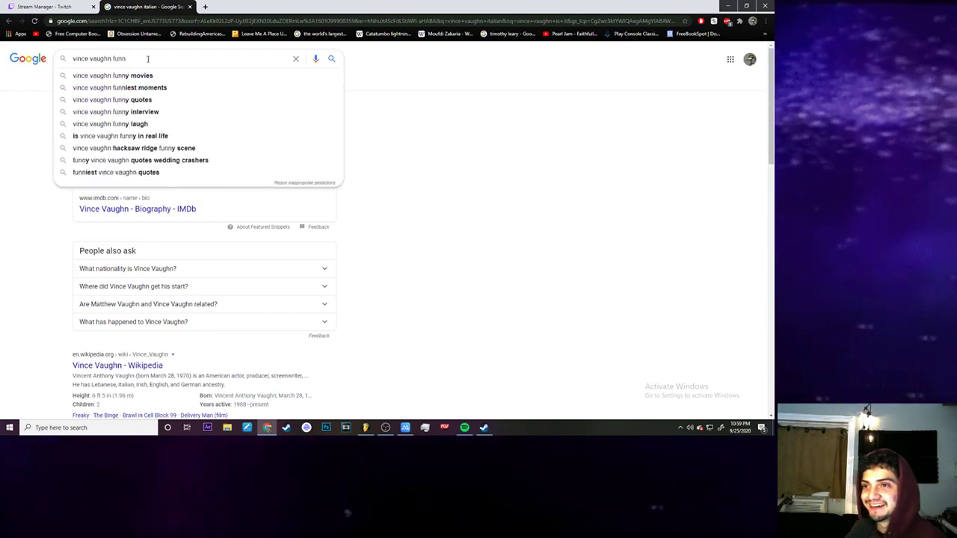
type("y fac")
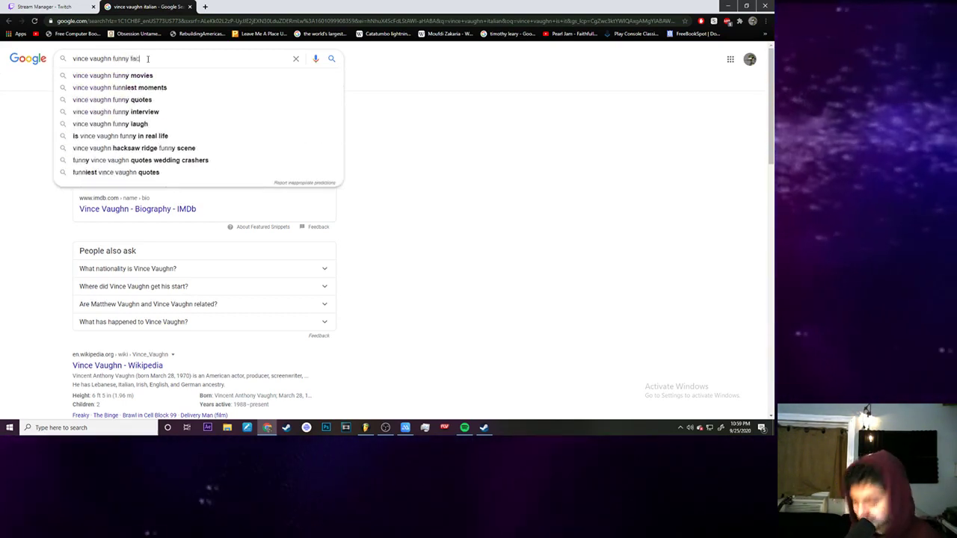
type("e")
key("Return")
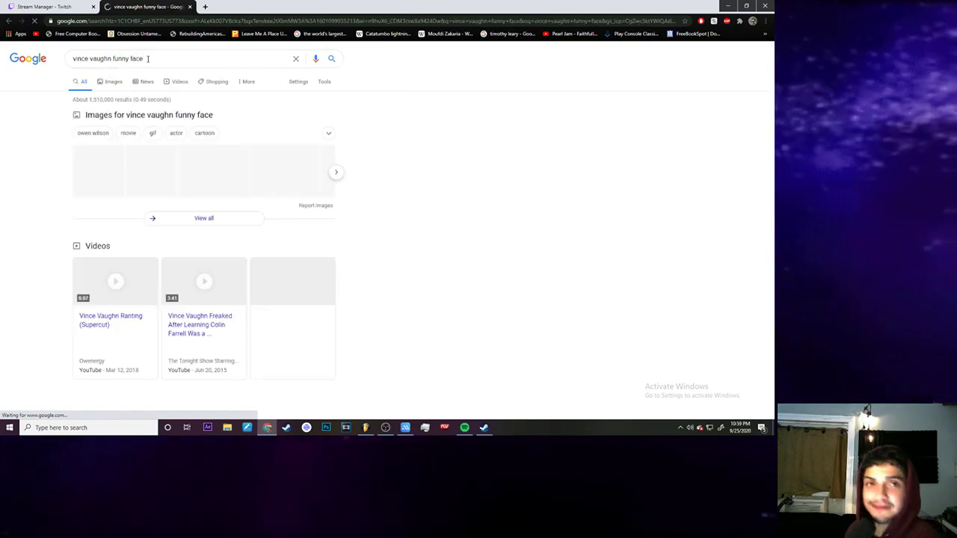
left_click(105, 82)
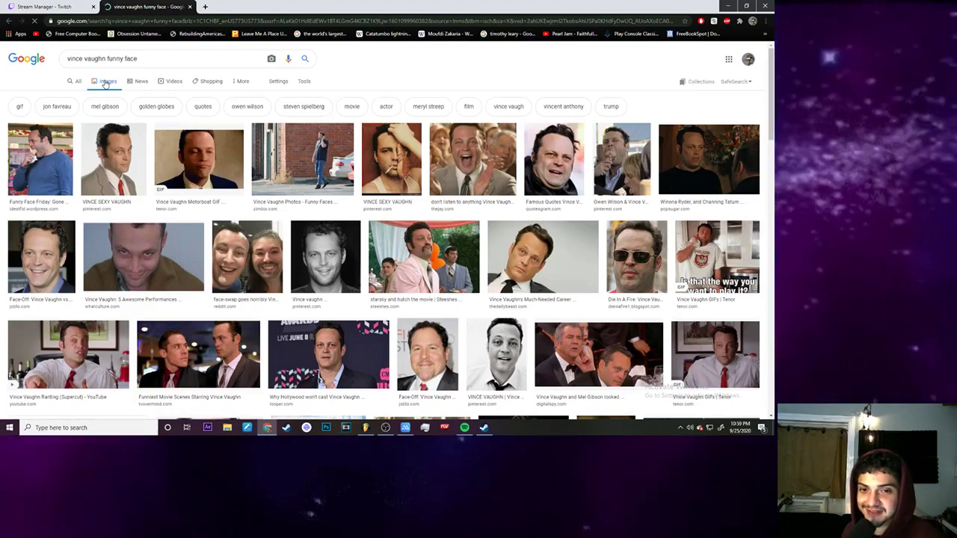
Preview the sunglasses photo and scroll through its related image results
left_click(617, 252)
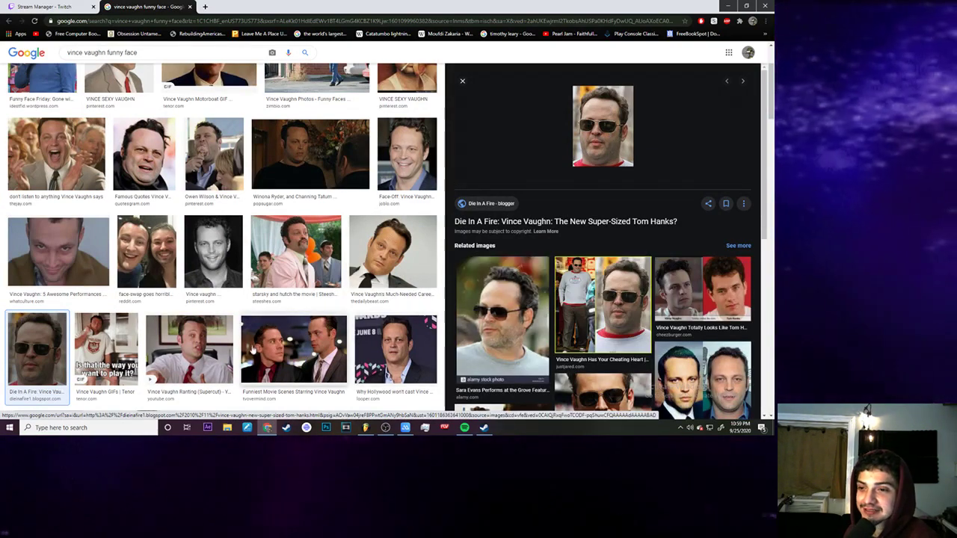
scroll(252, 347, "up", 1)
scroll(252, 348, "up", 2)
scroll(252, 345, "down", 5)
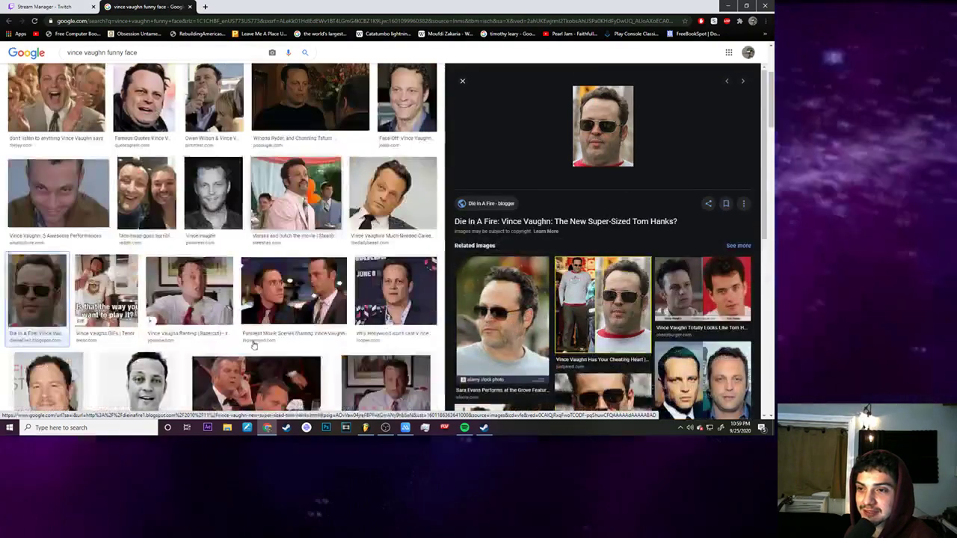
scroll(252, 345, "down", 4)
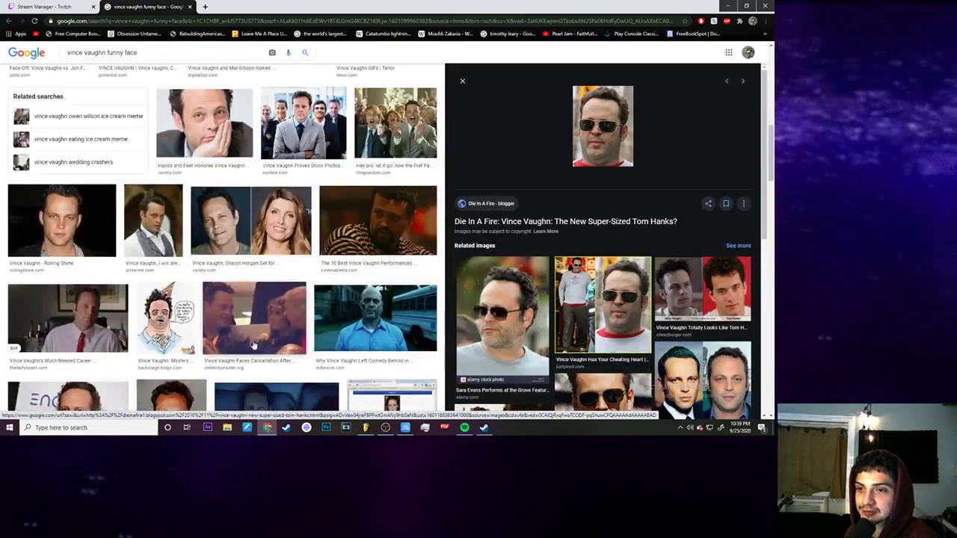
scroll(253, 345, "down", 3)
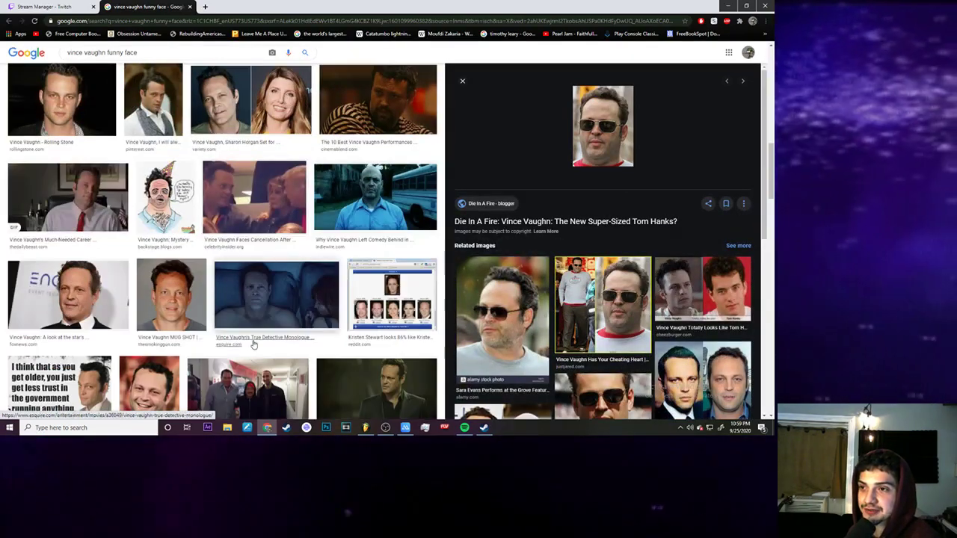
scroll(253, 344, "down", 2)
scroll(252, 345, "down", 2)
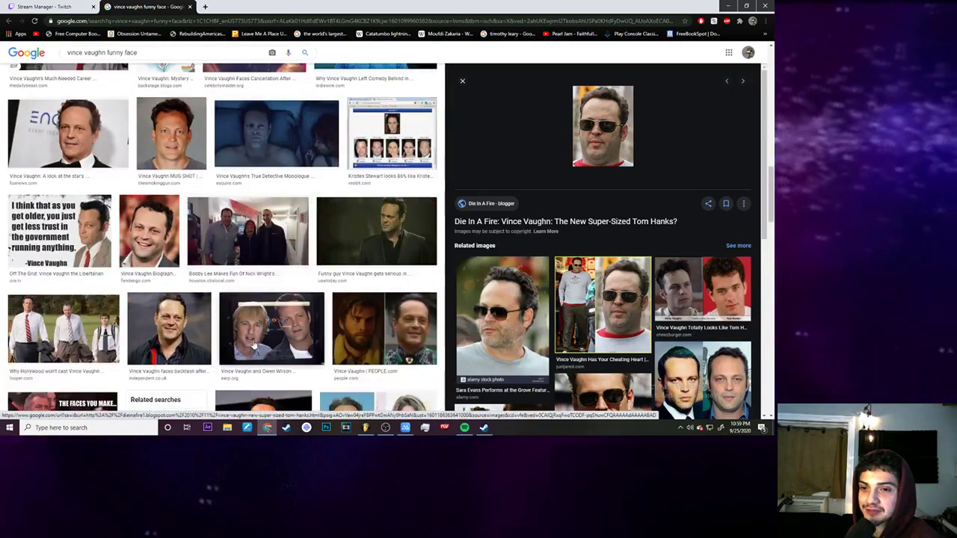
scroll(253, 345, "down", 3)
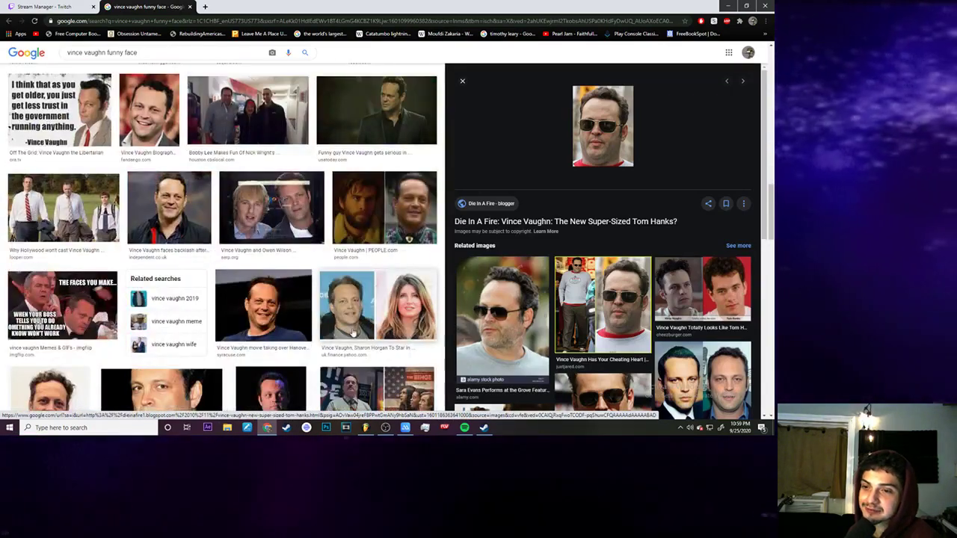
scroll(354, 332, "down", 6)
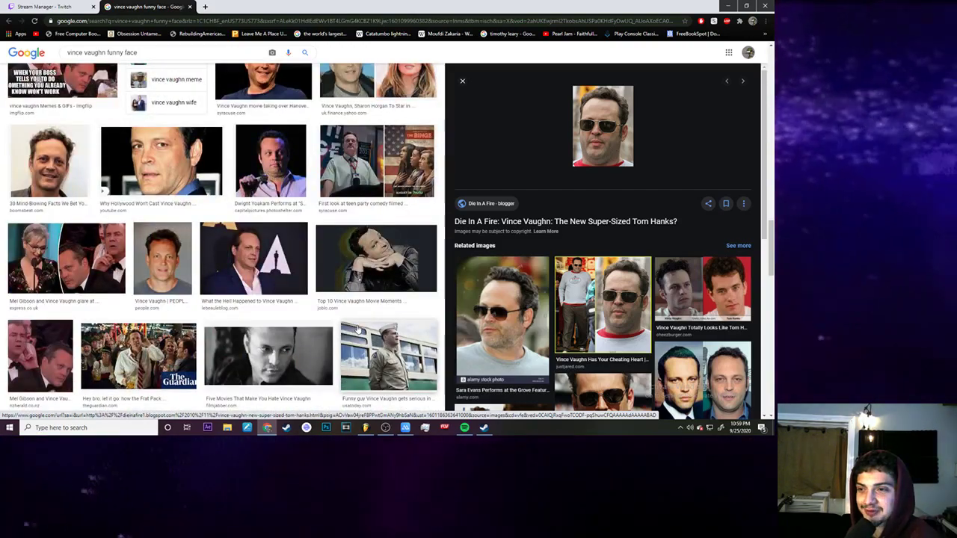
scroll(357, 330, "down", 5)
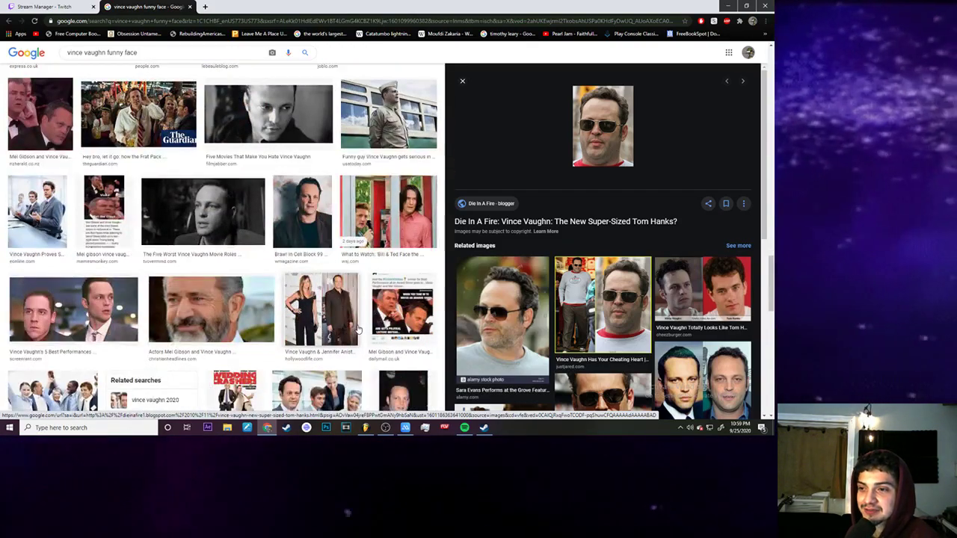
scroll(358, 329, "down", 3)
scroll(359, 330, "down", 2)
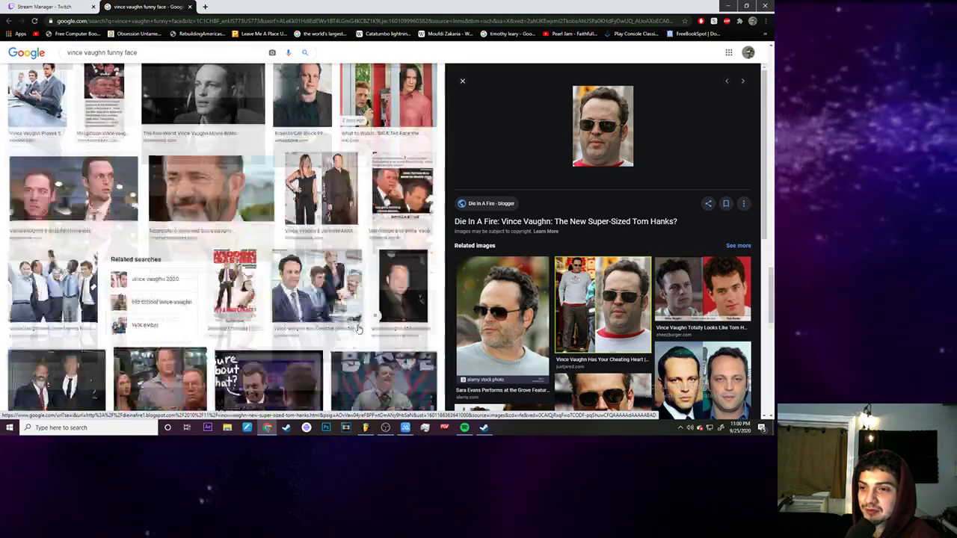
scroll(357, 326, "up", 6)
scroll(356, 323, "down", 15)
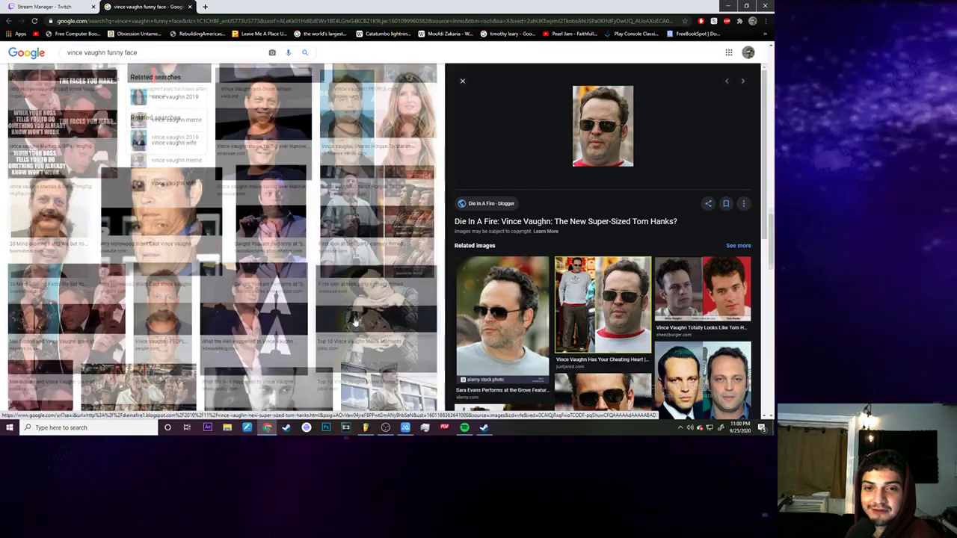
scroll(355, 320, "up", 10)
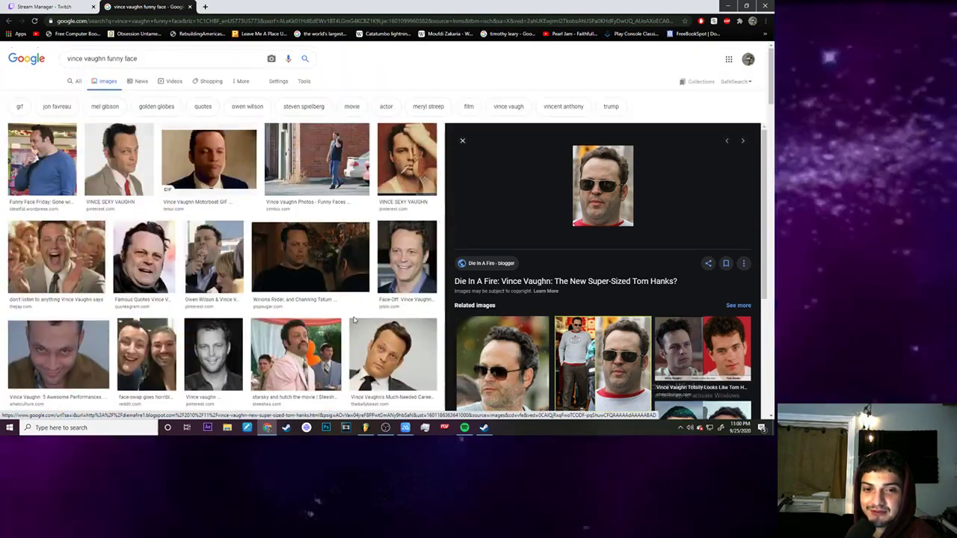
Open the Just Jared sunglasses photo at full size in a new tab
left_click(613, 334)
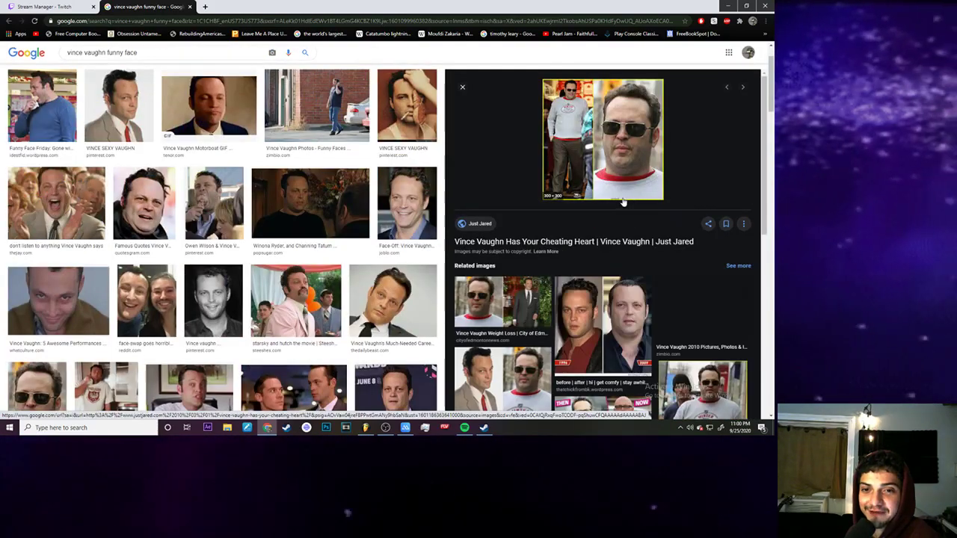
scroll(646, 202, "down", 1)
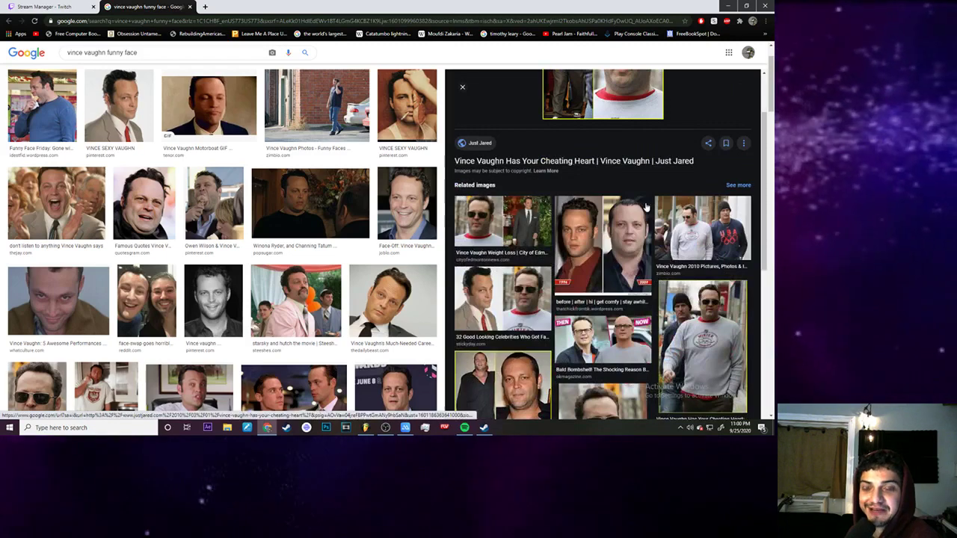
scroll(736, 312, "down", 1)
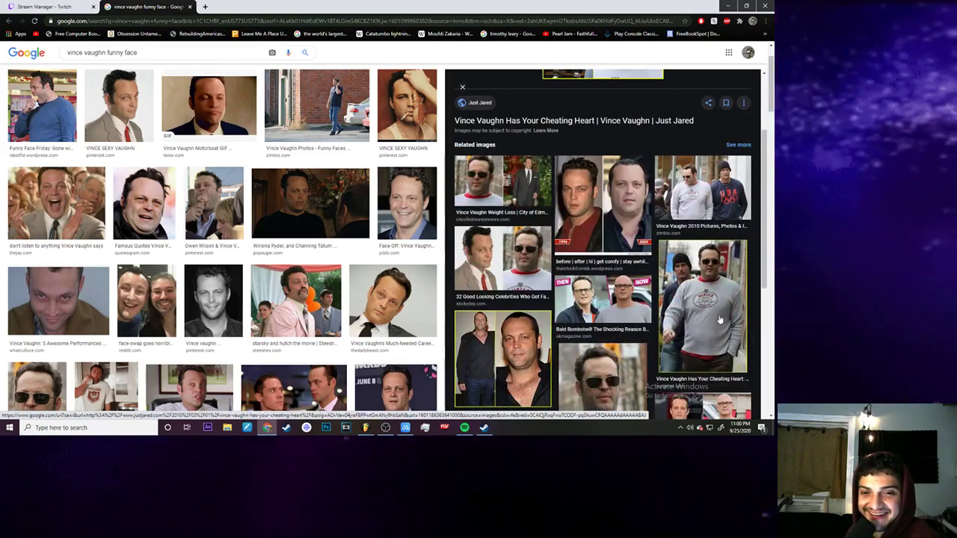
scroll(722, 318, "up", 3)
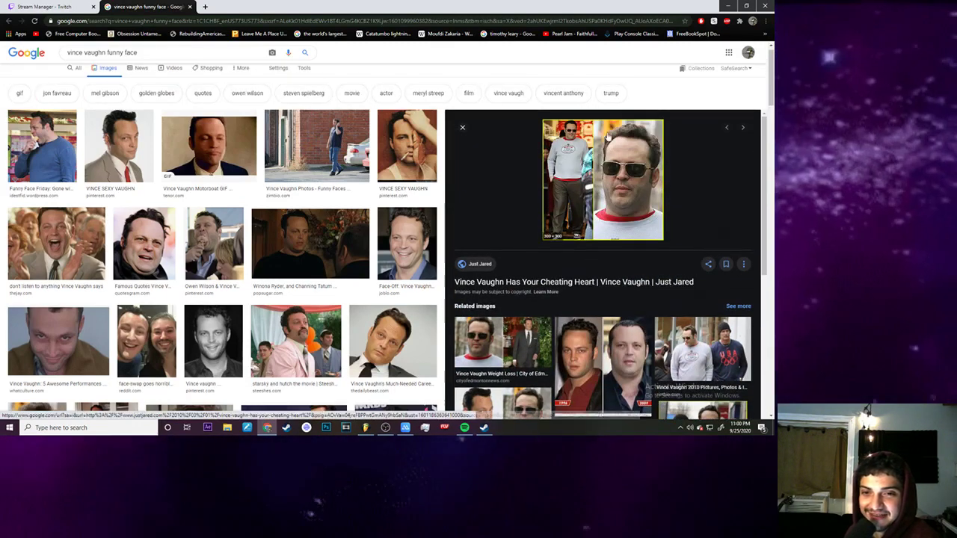
right_click(604, 165)
left_click(635, 172)
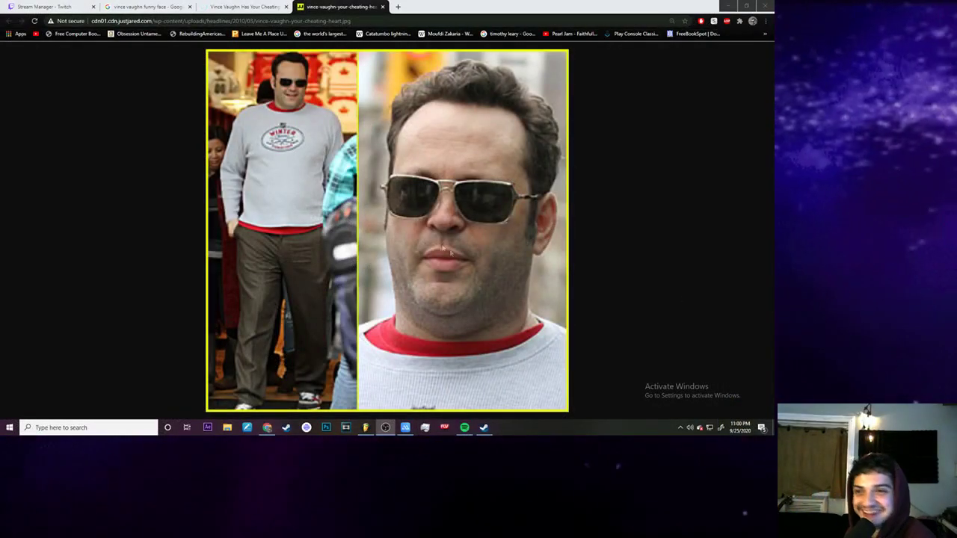
Return to the full-size photo tab and snap its window to the screen's left half
left_click(64, 6)
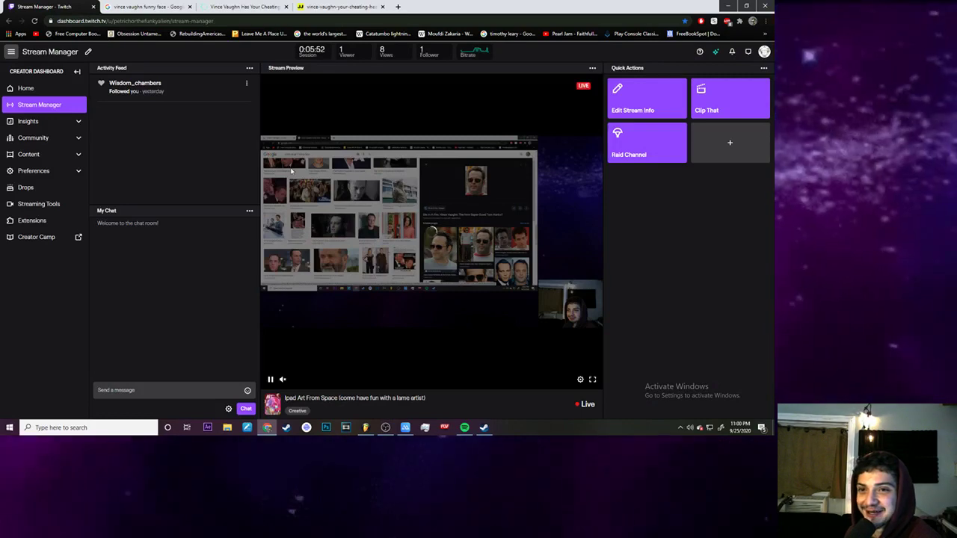
left_click(362, 5)
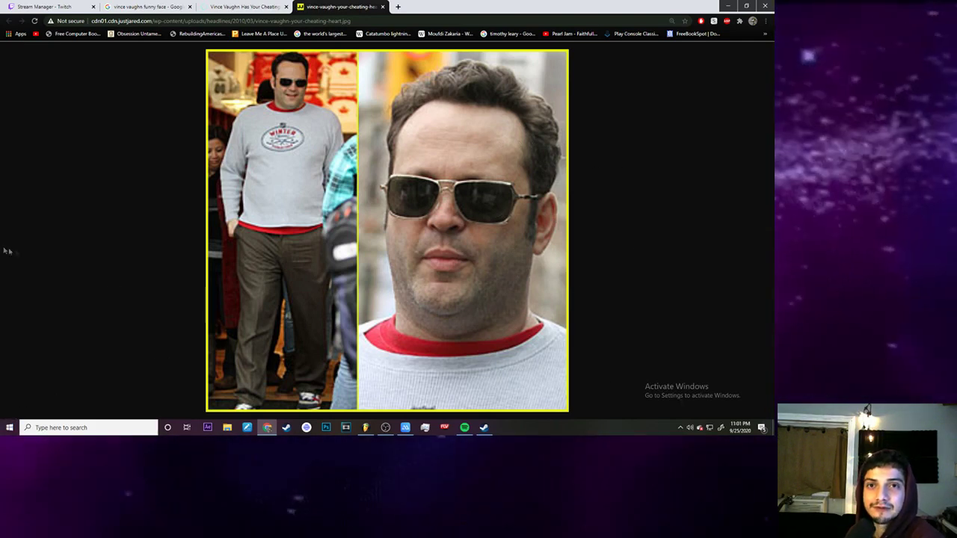
left_click_drag(523, 7, 2, 44)
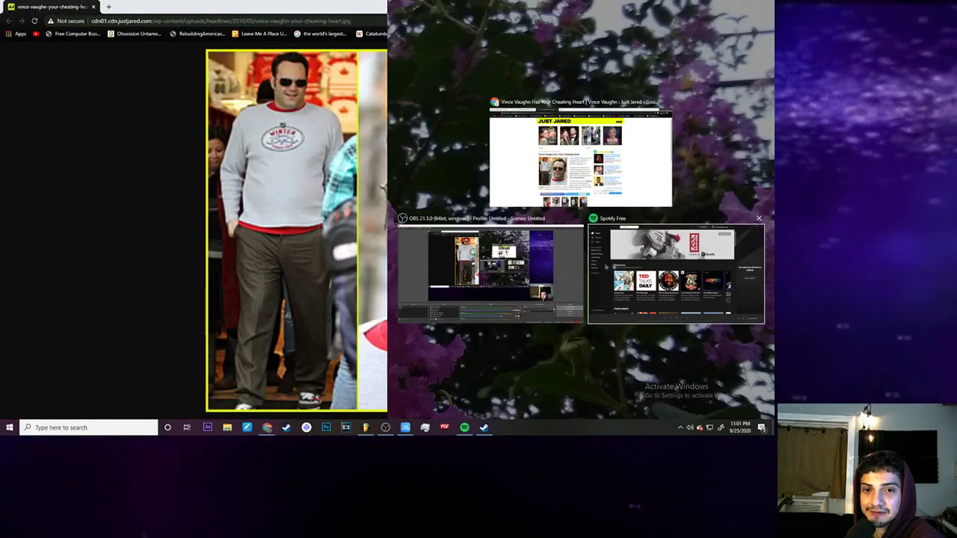
Fill the right half of the screen with the Just Jared article window
left_click(568, 161)
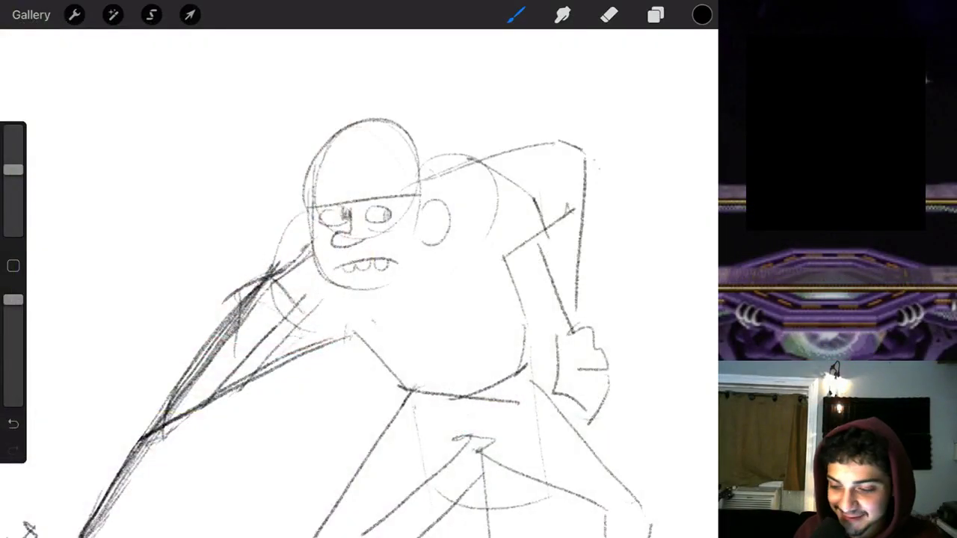
Sketch the rounded top of the head, the left side of the face and the chin
scroll(358, 284, "left", 10)
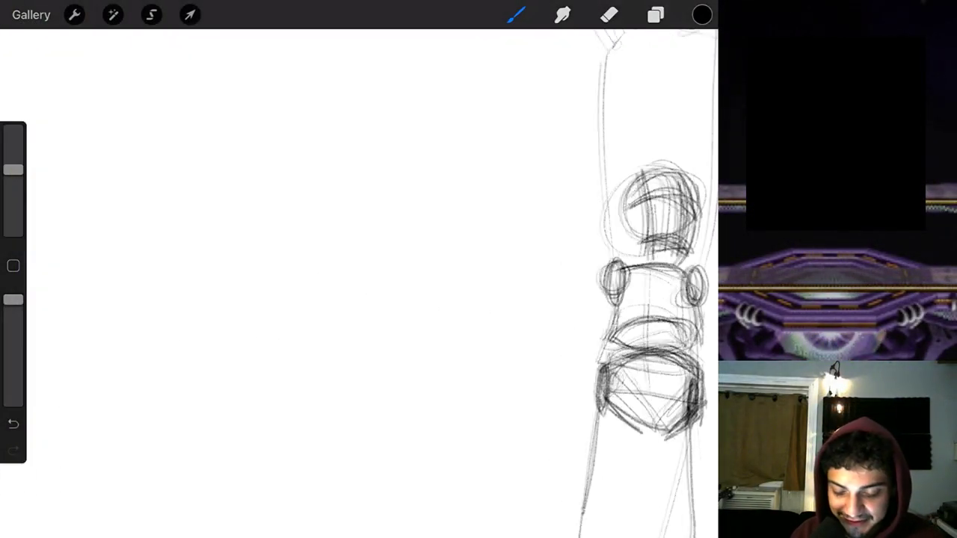
scroll(359, 284, "left", 2)
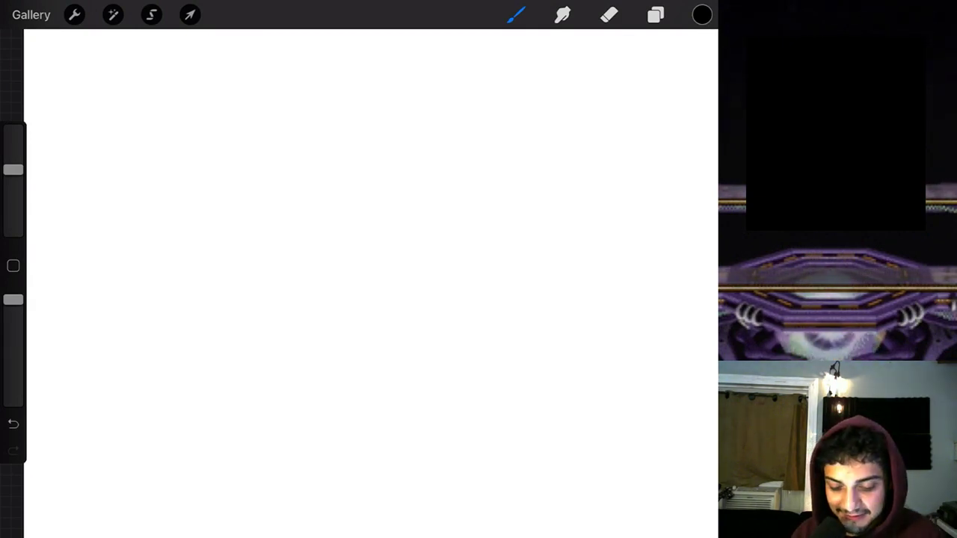
left_click_drag(281, 239, 419, 235)
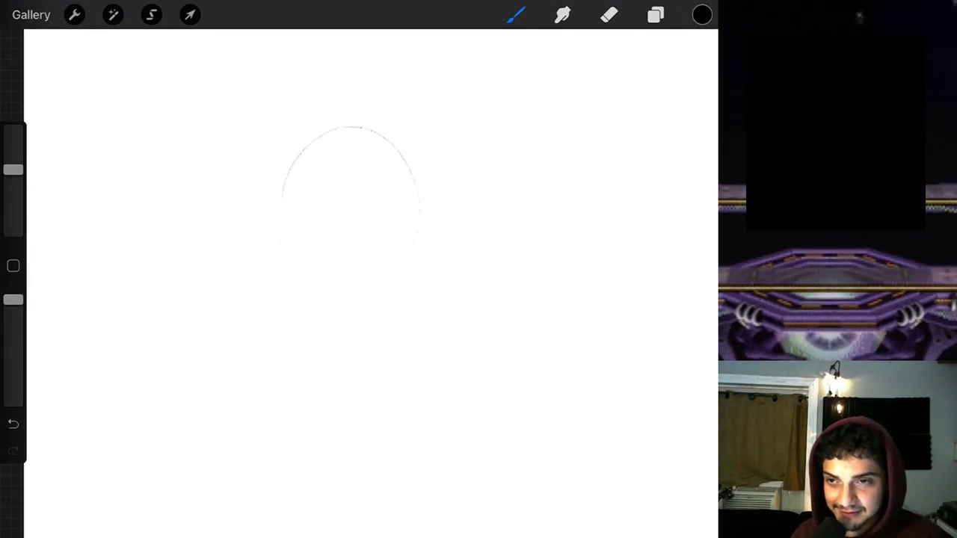
left_click_drag(283, 187, 289, 326)
left_click_drag(325, 314, 346, 316)
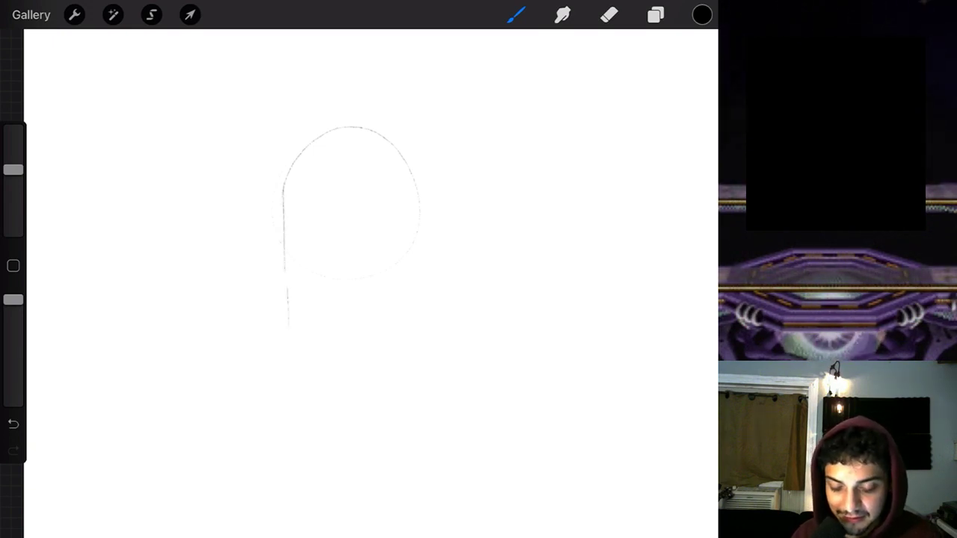
left_click_drag(323, 314, 368, 317)
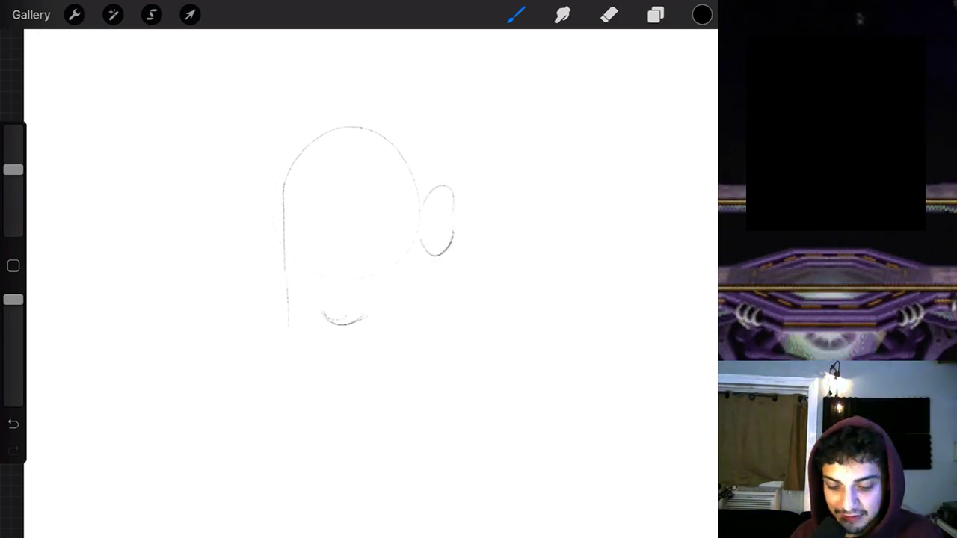
Add the inner ear curve, a line under the chin, a nostril loop and the nose top
mouse_move(439, 196)
left_mouse_down()
mouse_move(445, 226)
mouse_move(411, 282)
left_mouse_up()
left_click_drag(326, 346, 361, 354)
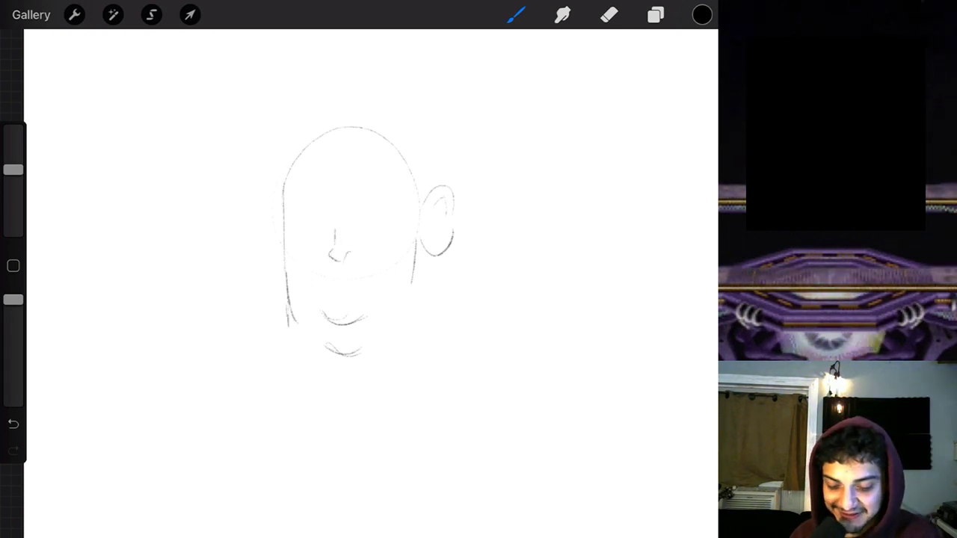
mouse_move(346, 257)
left_mouse_down()
mouse_move(353, 254)
mouse_move(325, 257)
left_mouse_up()
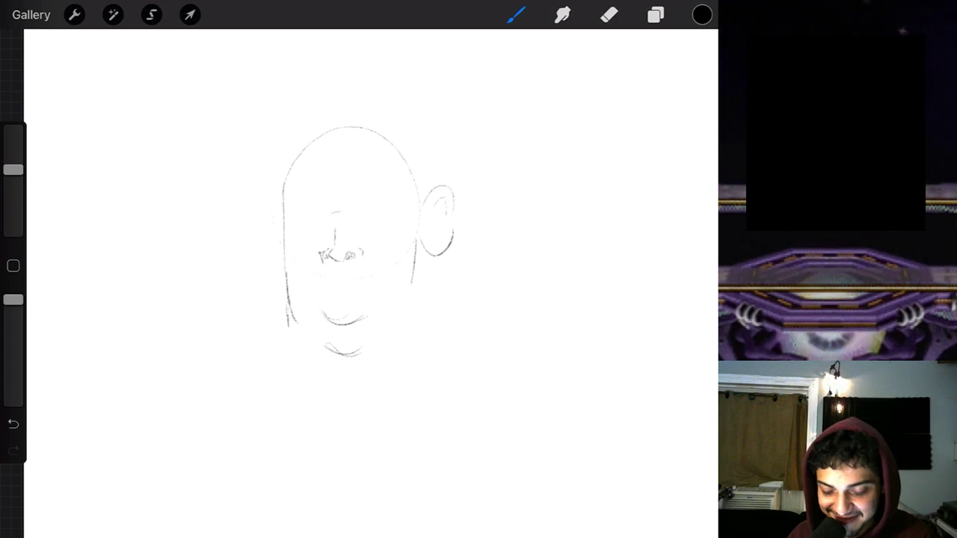
left_click_drag(332, 218, 344, 218)
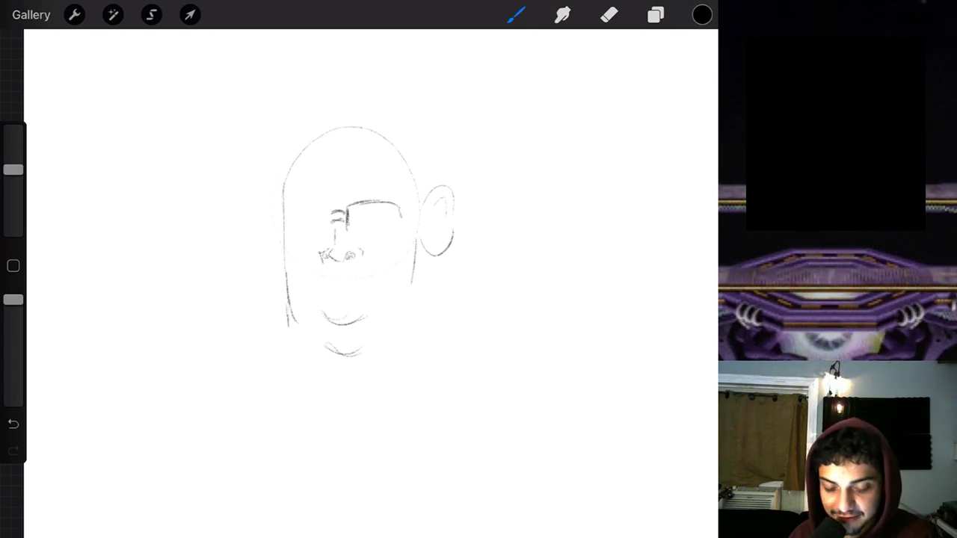
Draw the rectangular glasses lenses, an arm running to the ear and a hinge tick
left_click_drag(348, 226, 376, 246)
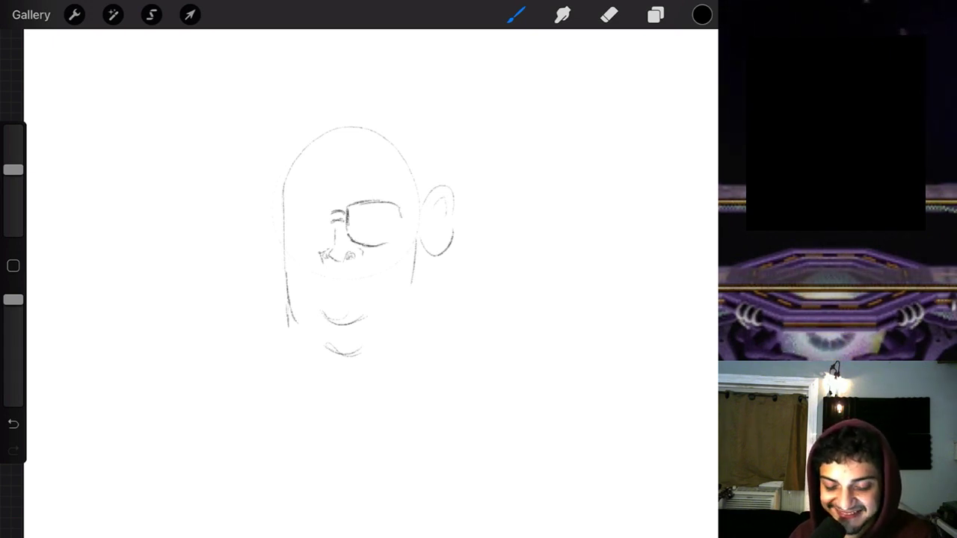
left_click_drag(422, 210, 390, 245)
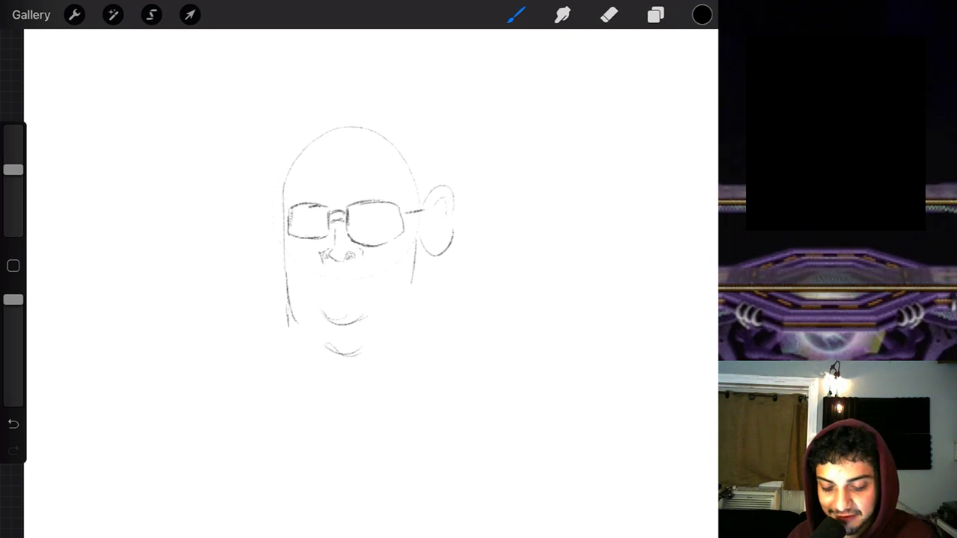
left_click_drag(292, 237, 328, 242)
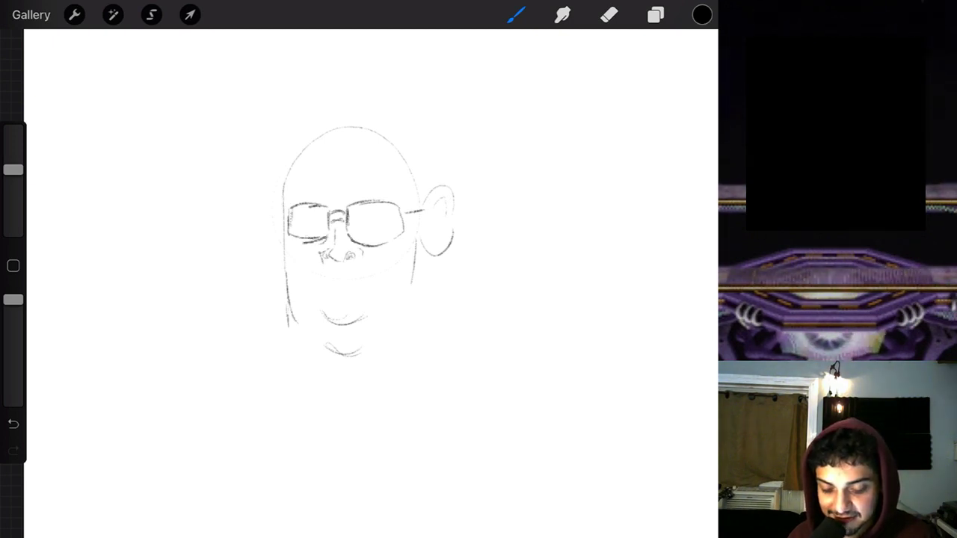
left_click_drag(278, 216, 289, 218)
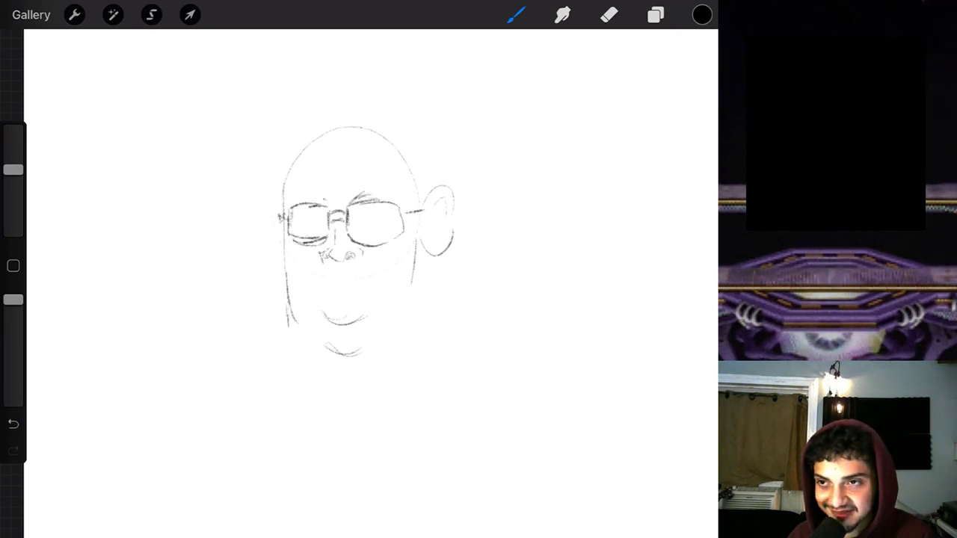
Add an eyebrow, inner-ear detail and the upper lip, then start hatching the right lens
left_click_drag(308, 202, 325, 198)
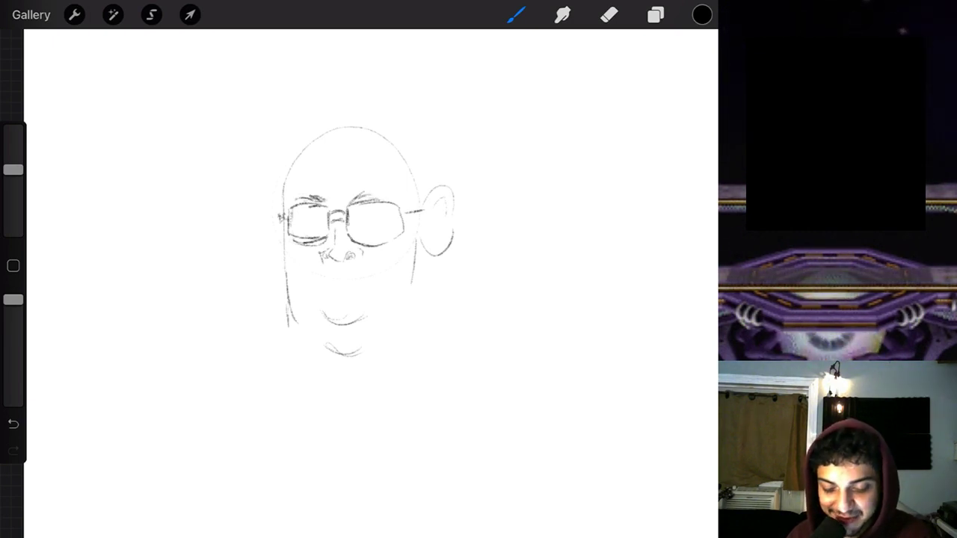
left_click_drag(441, 200, 437, 223)
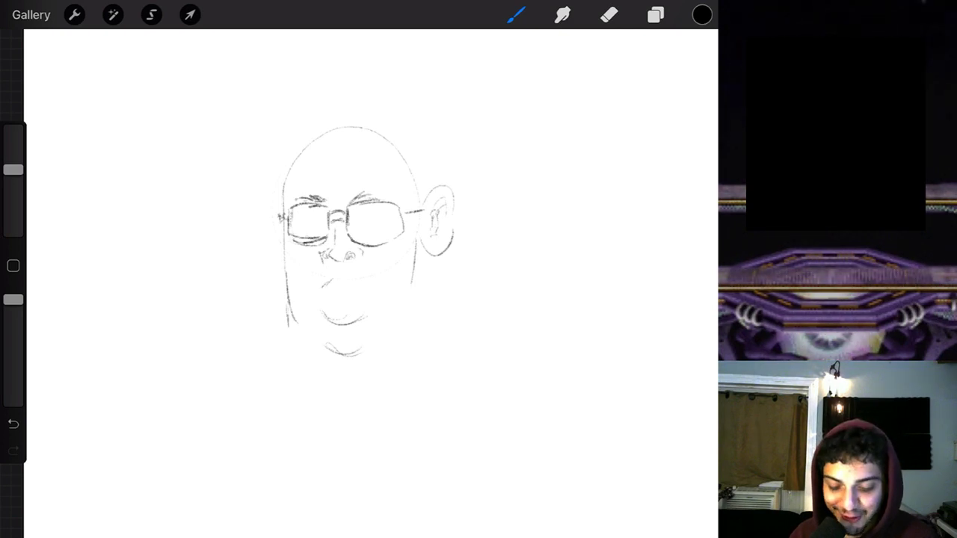
left_click_drag(323, 282, 361, 279)
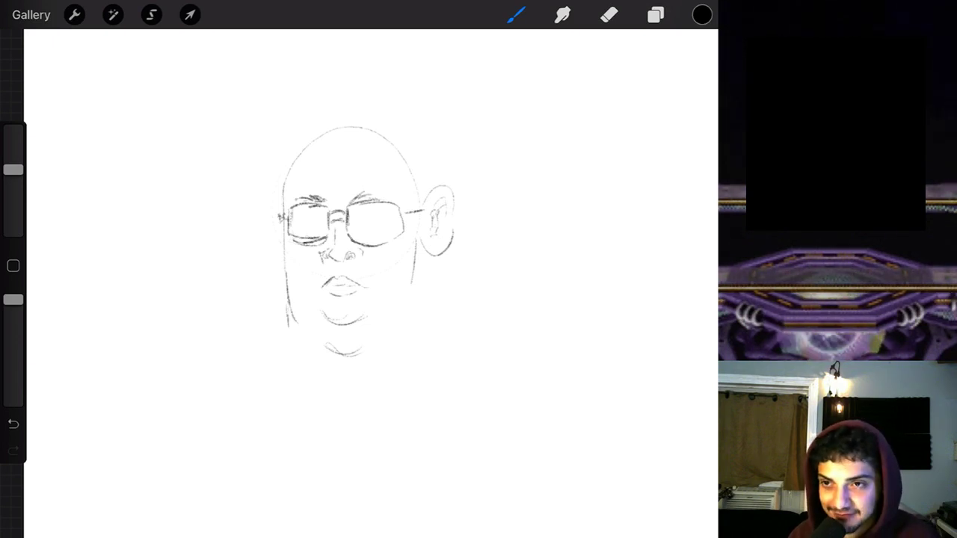
mouse_move(362, 212)
left_mouse_down()
mouse_move(363, 244)
mouse_move(393, 239)
left_mouse_up()
Hatch the left lens of the glasses with diagonal strokes
left_click_drag(325, 212, 317, 242)
mouse_move(320, 209)
left_mouse_down()
mouse_move(311, 242)
mouse_move(301, 242)
left_mouse_up()
left_click_drag(304, 214, 296, 239)
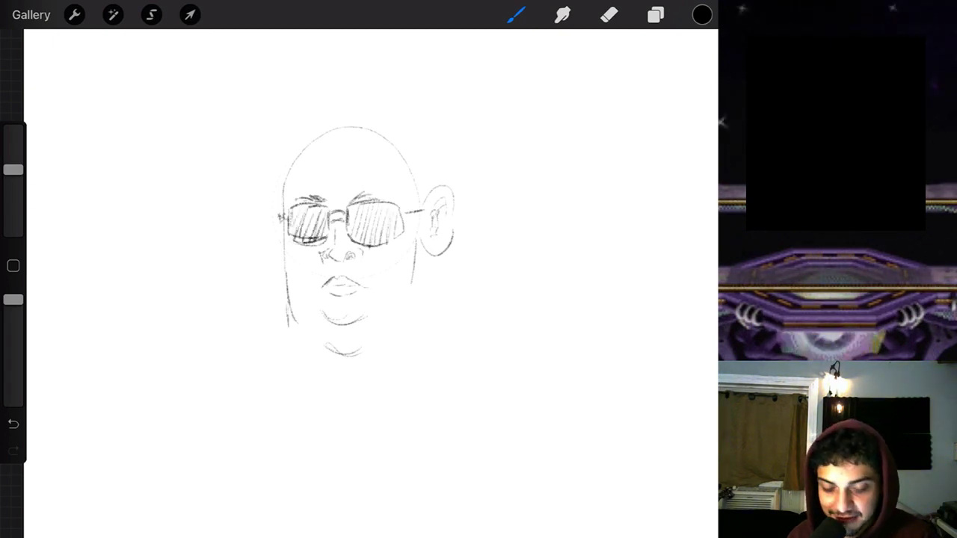
Sketch curly hair strands around the top and sides of the head and reinforce both cheeks
left_click_drag(414, 172, 420, 177)
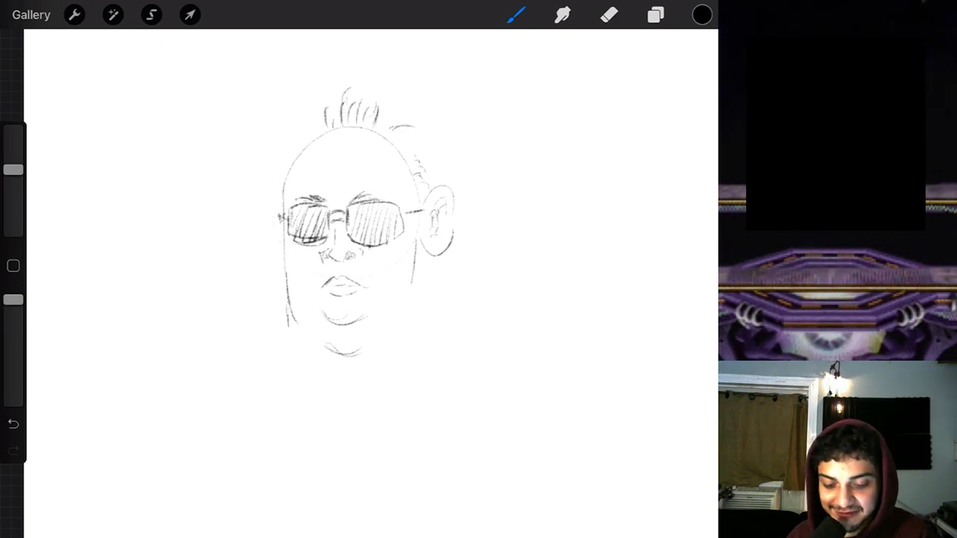
left_click_drag(390, 129, 423, 153)
left_click_drag(426, 143, 438, 183)
left_click_drag(419, 148, 436, 157)
left_click_drag(422, 157, 441, 170)
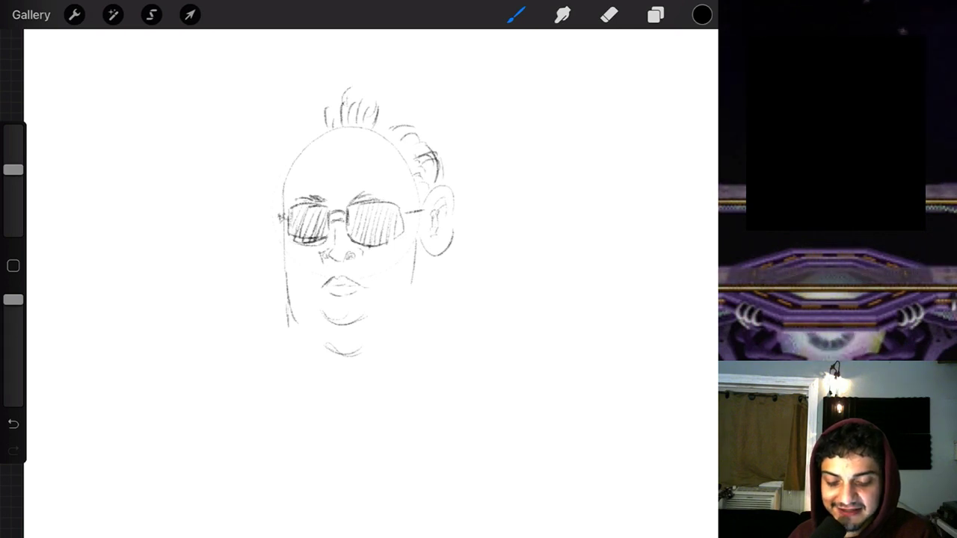
mouse_move(317, 124)
left_mouse_down()
mouse_move(293, 130)
mouse_move(283, 155)
left_mouse_up()
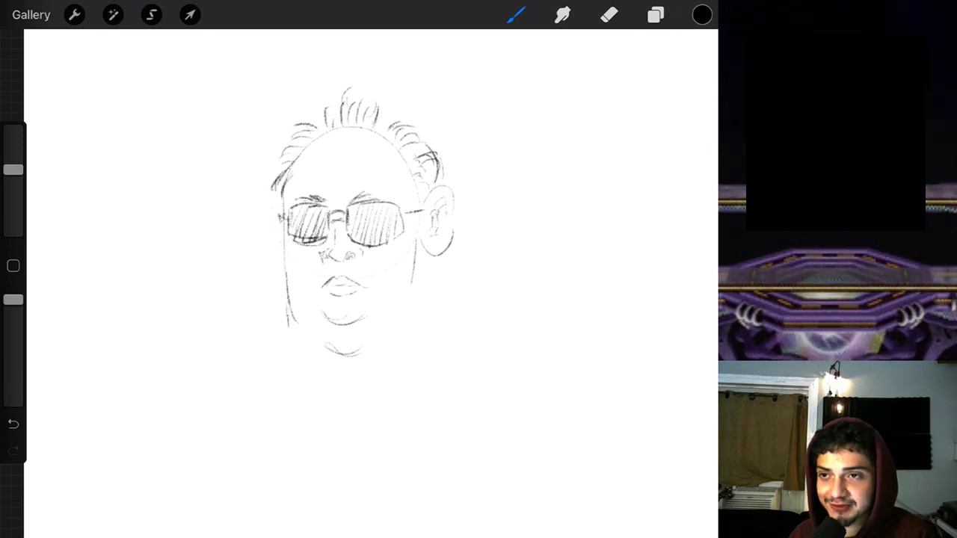
left_click_drag(283, 234, 280, 257)
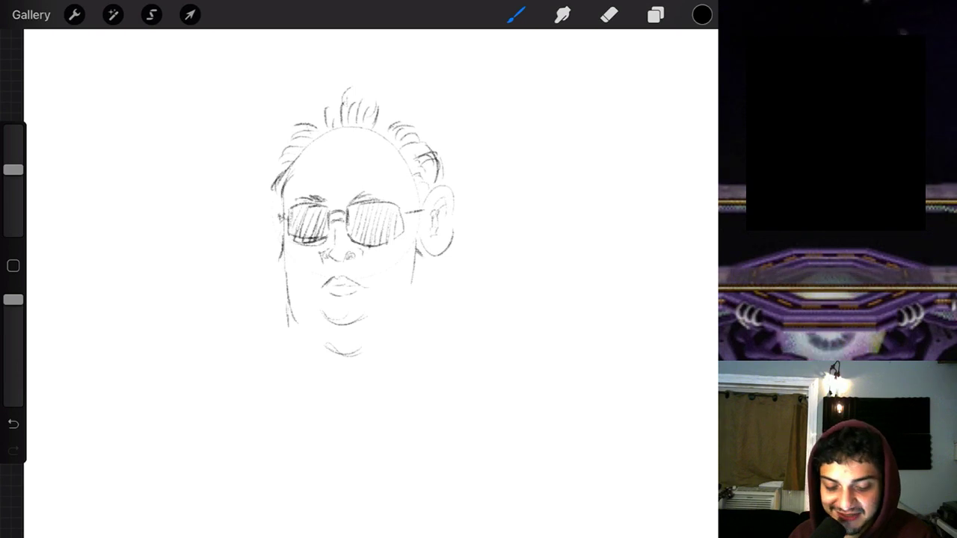
left_click_drag(420, 235, 416, 256)
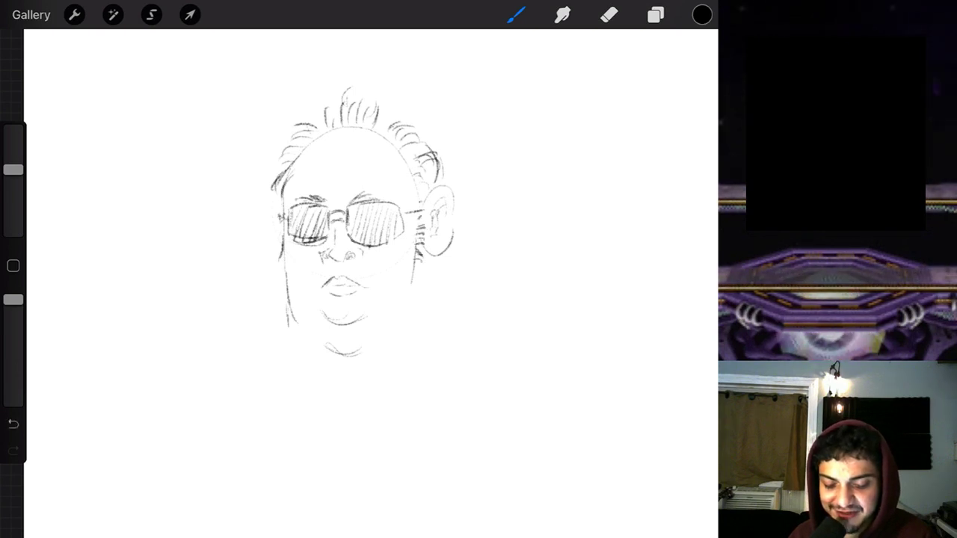
mouse_move(382, 114)
left_mouse_down()
mouse_move(417, 109)
mouse_move(446, 162)
left_mouse_up()
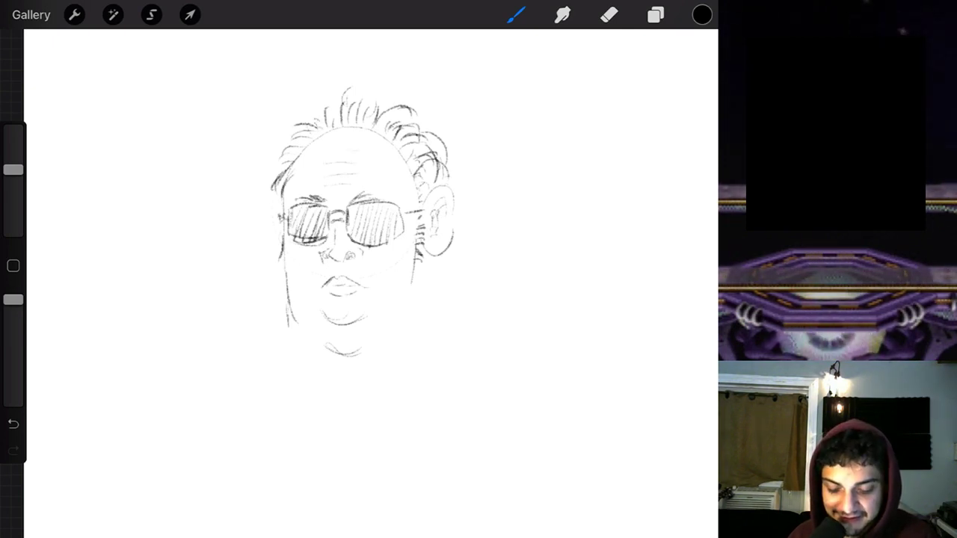
Draw the right jaw line and the bottom of the chin, then darken the right ear outline
left_click_drag(412, 284, 393, 341)
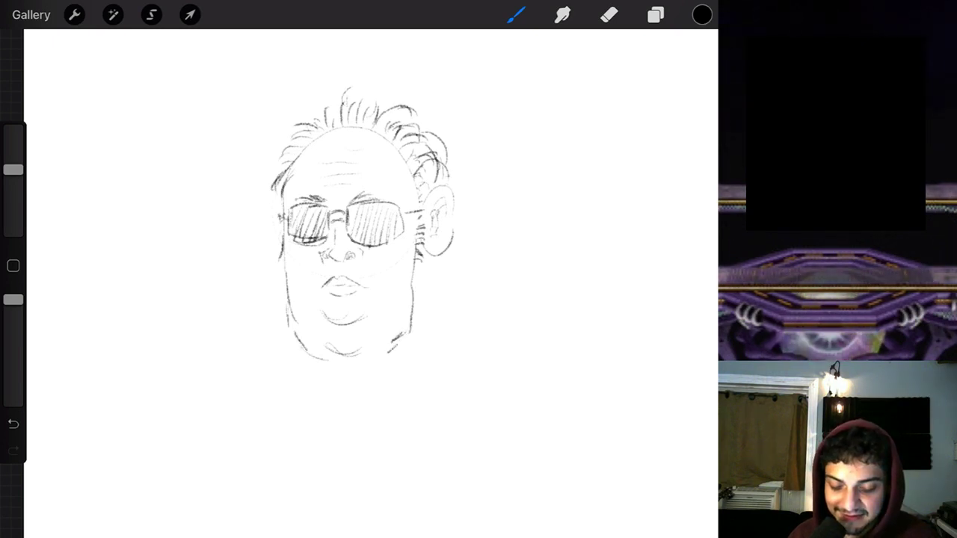
left_click_drag(320, 356, 416, 346)
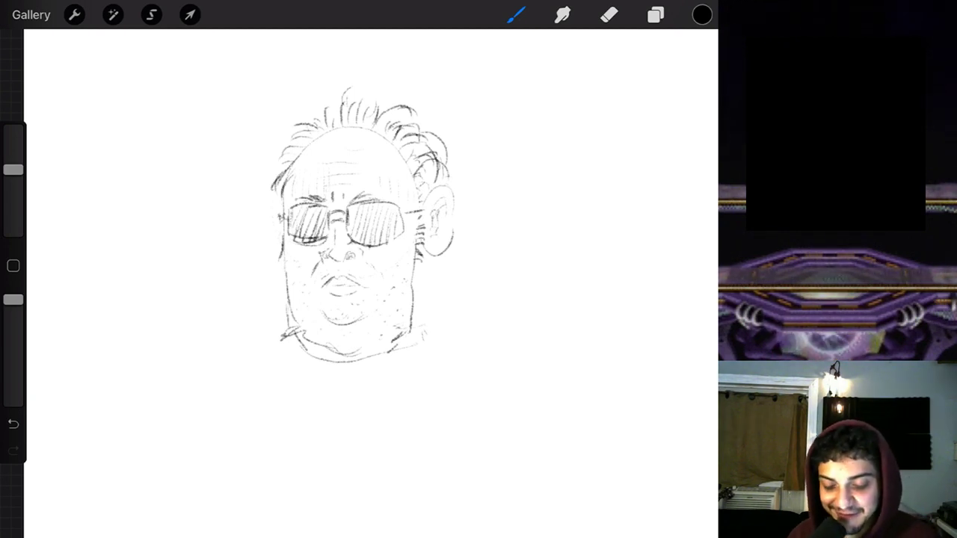
left_click_drag(447, 196, 420, 265)
left_click_drag(436, 204, 430, 225)
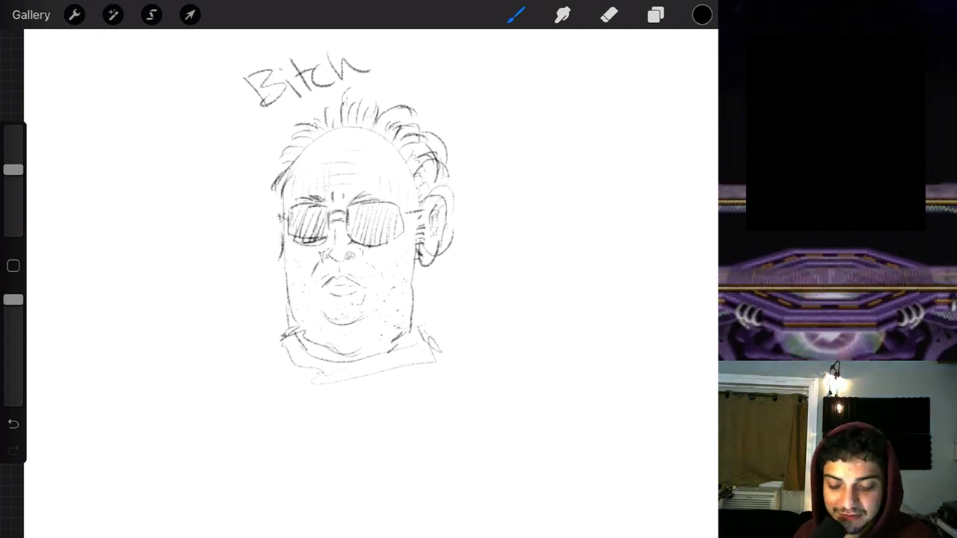
Handwrite "I'm" after "Bitch", with "Talking" stepping down below it
mouse_move(377, 78)
left_mouse_down()
mouse_move(423, 55)
mouse_move(398, 98)
left_mouse_up()
left_click_drag(390, 100, 440, 78)
mouse_move(449, 89)
left_mouse_down()
mouse_move(468, 72)
mouse_move(478, 79)
left_mouse_up()
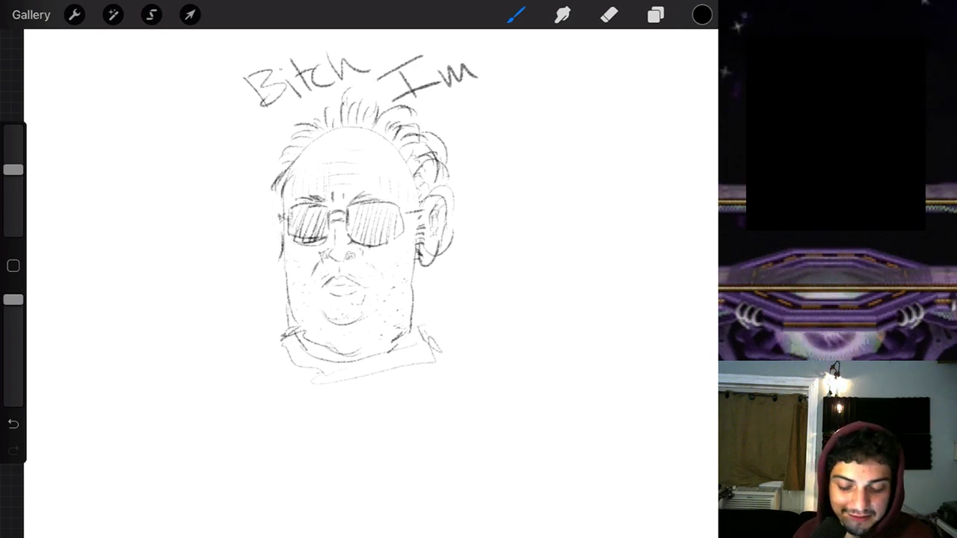
left_click_drag(440, 105, 474, 95)
mouse_move(457, 105)
left_mouse_down()
mouse_move(461, 139)
mouse_move(482, 139)
left_mouse_up()
left_click_drag(490, 102, 487, 140)
left_click_drag(506, 99, 501, 140)
mouse_move(516, 110)
left_mouse_down()
mouse_move(513, 124)
mouse_move(555, 139)
mouse_move(554, 157)
left_mouse_up()
Handwrite "to" and then "you" stacked below "Talking" beside the head
left_click_drag(476, 160, 487, 197)
left_click_drag(462, 182, 525, 177)
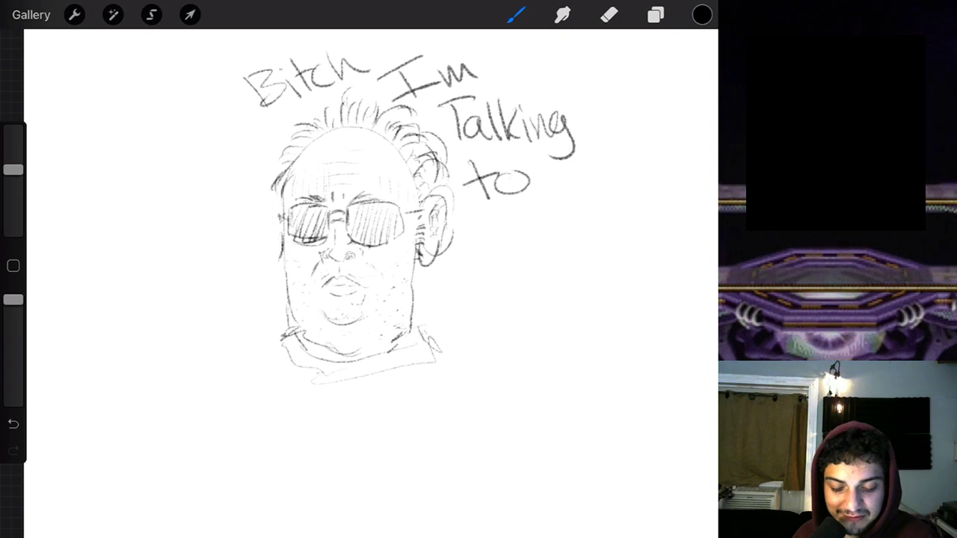
left_click_drag(472, 215, 495, 216)
mouse_move(496, 217)
left_mouse_down()
mouse_move(475, 262)
mouse_move(510, 221)
left_mouse_up()
left_click_drag(525, 216, 549, 238)
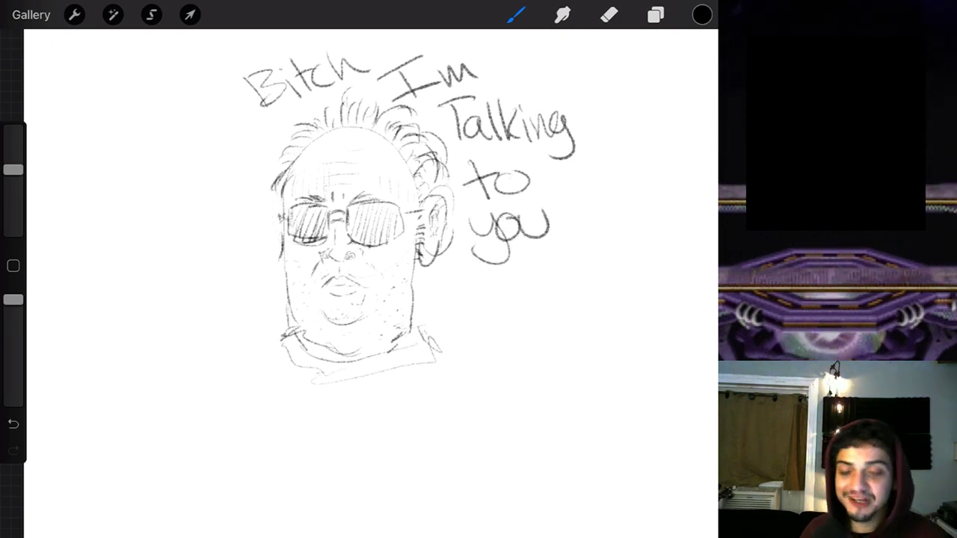